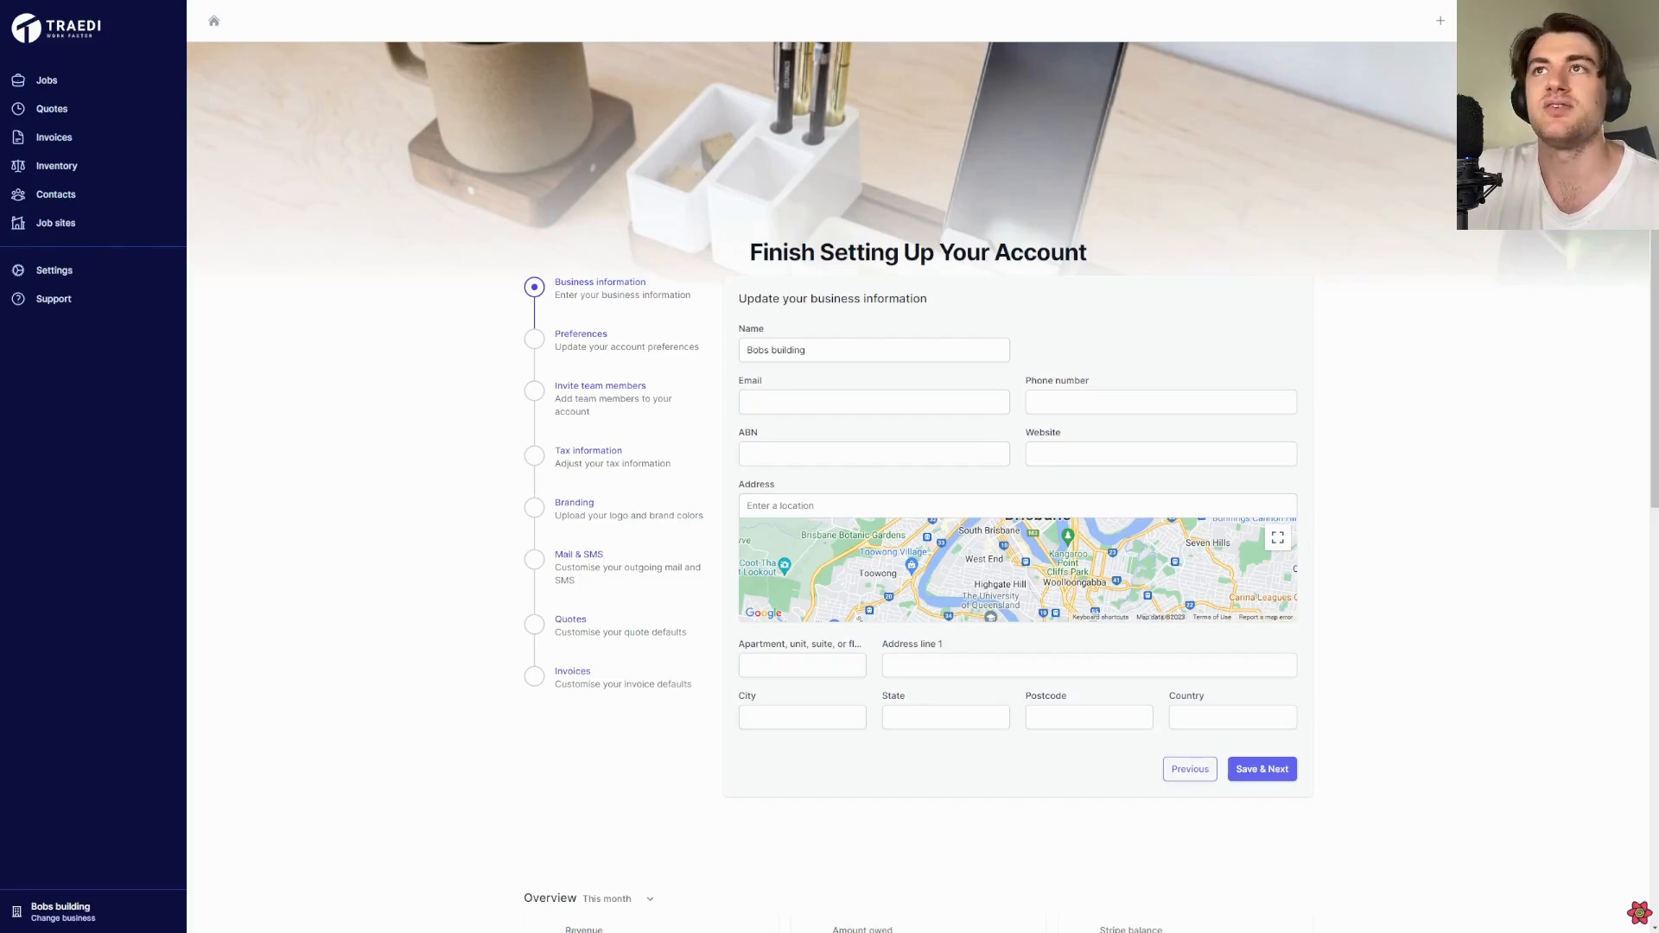
Review the quote defaults and quote mail template in the account setup and again in the business settings
click(572, 624)
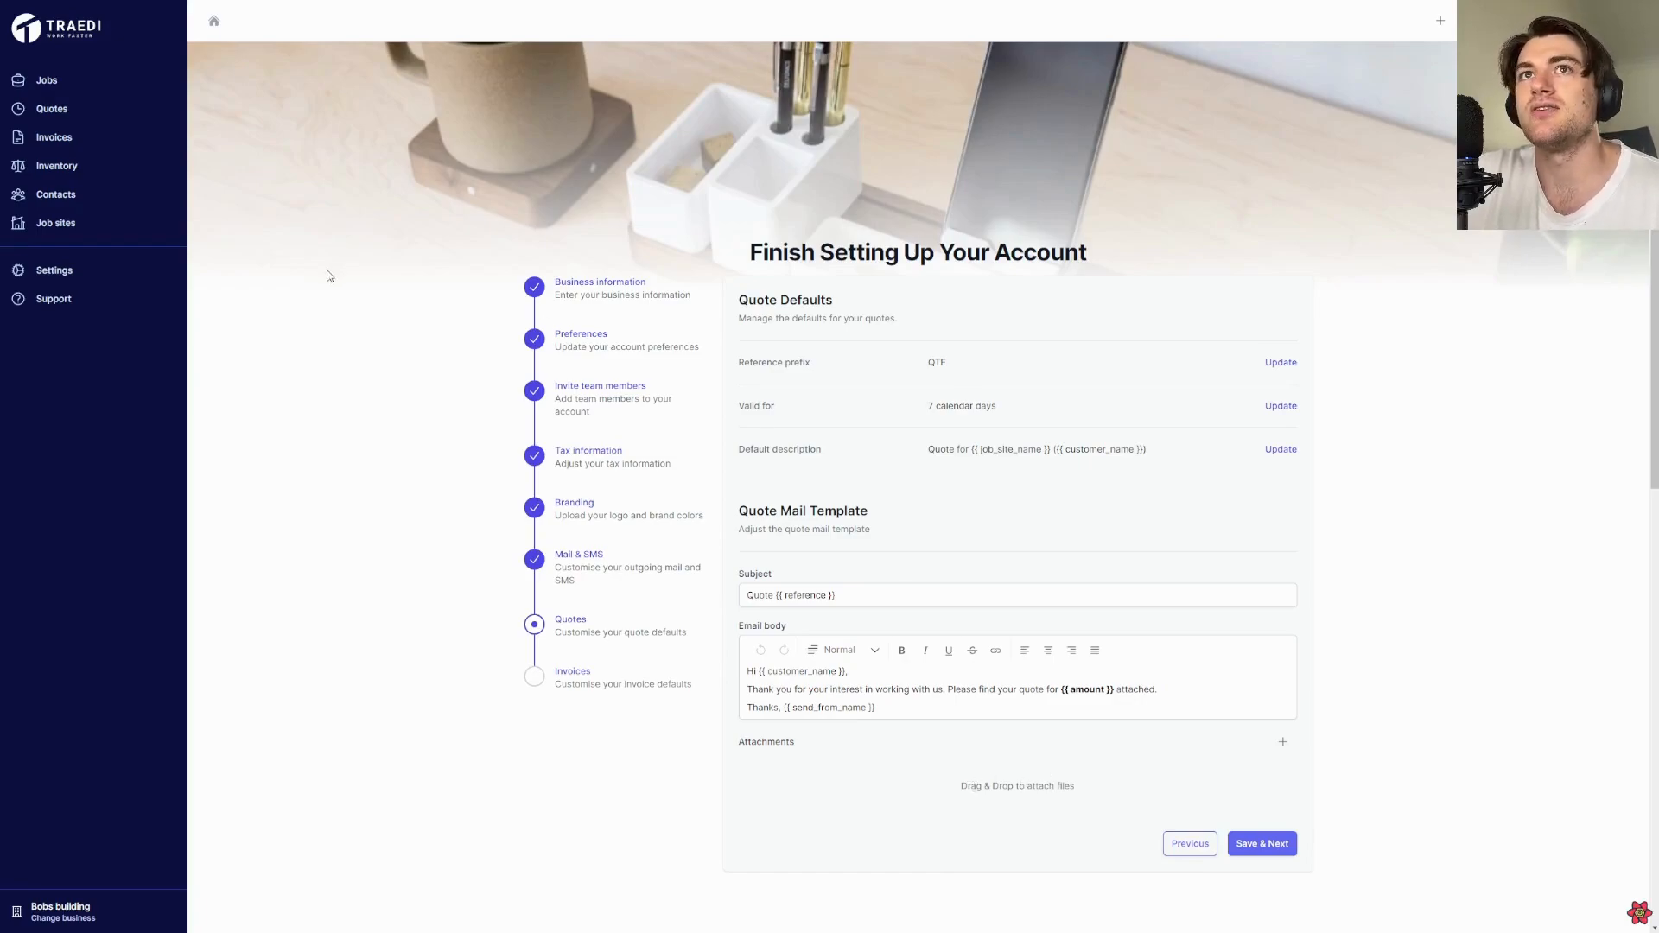
click(148, 271)
click(585, 259)
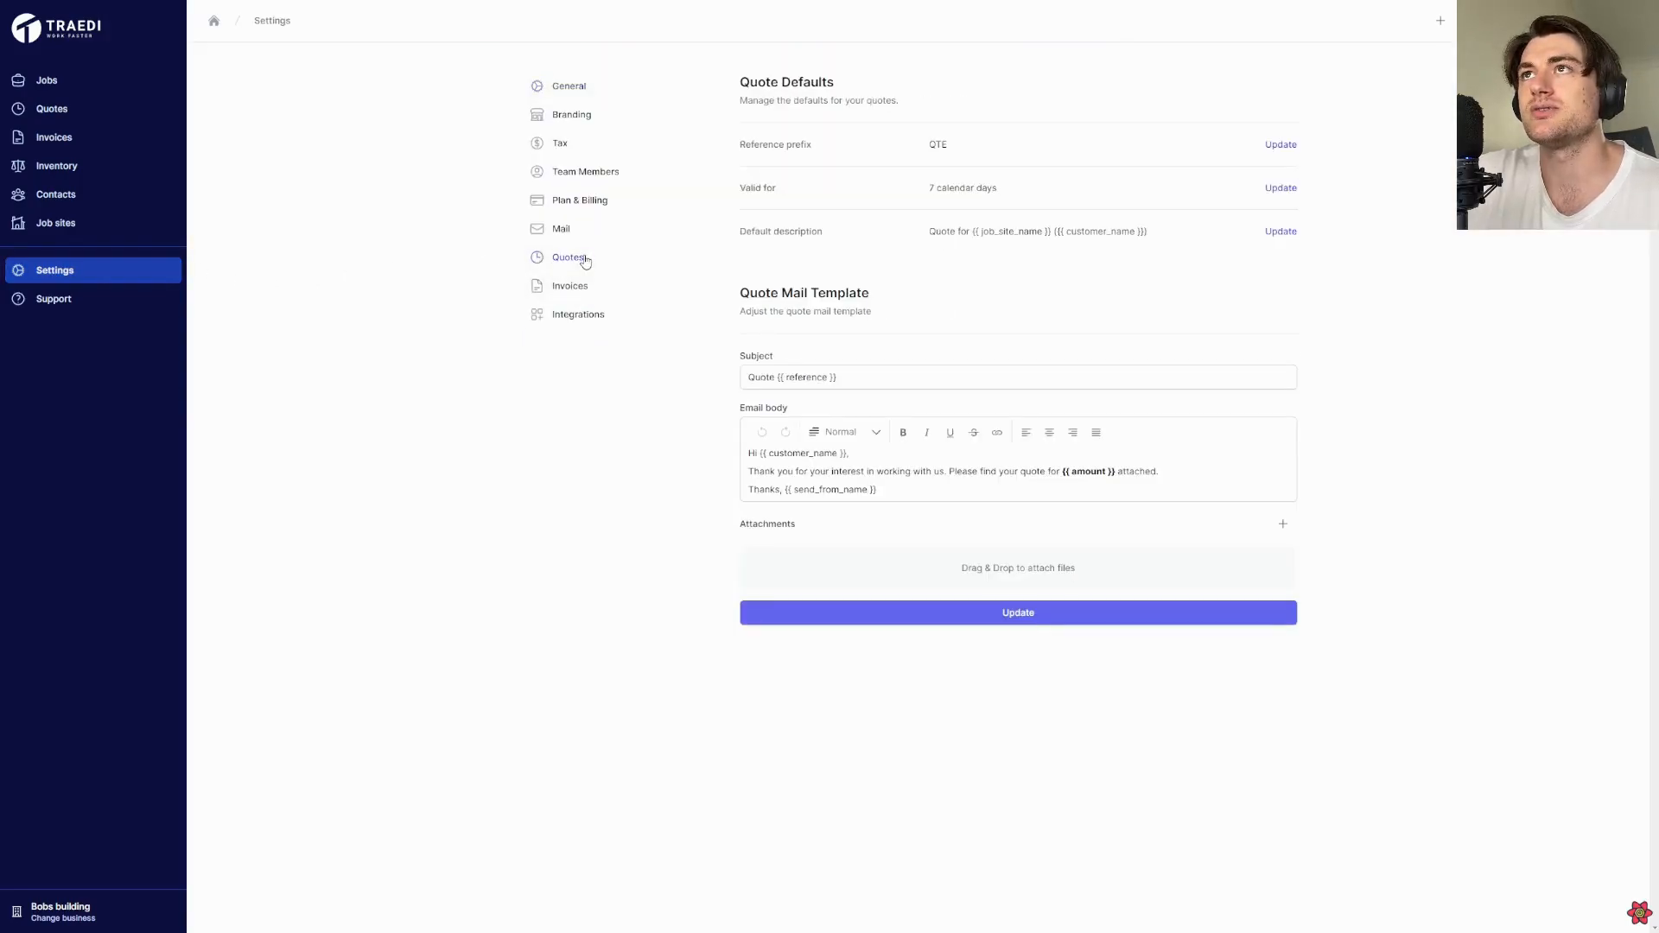
Start a new quote with the customer's full name and create its job site from the suggested New Farm address
click(141, 120)
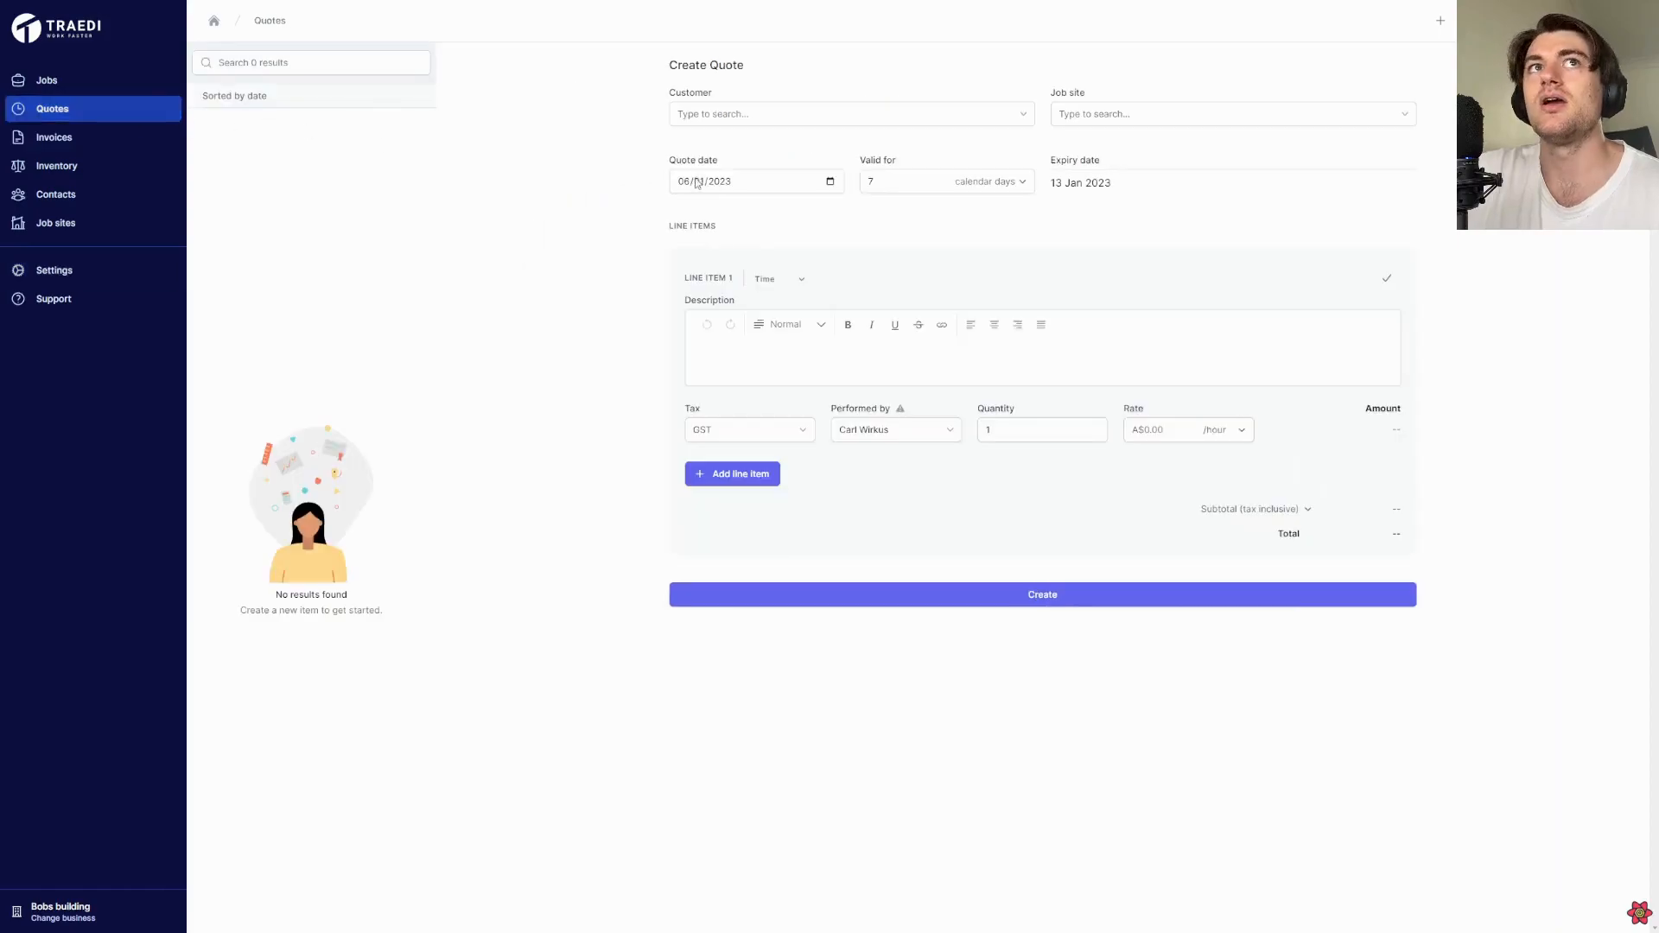
click(762, 112)
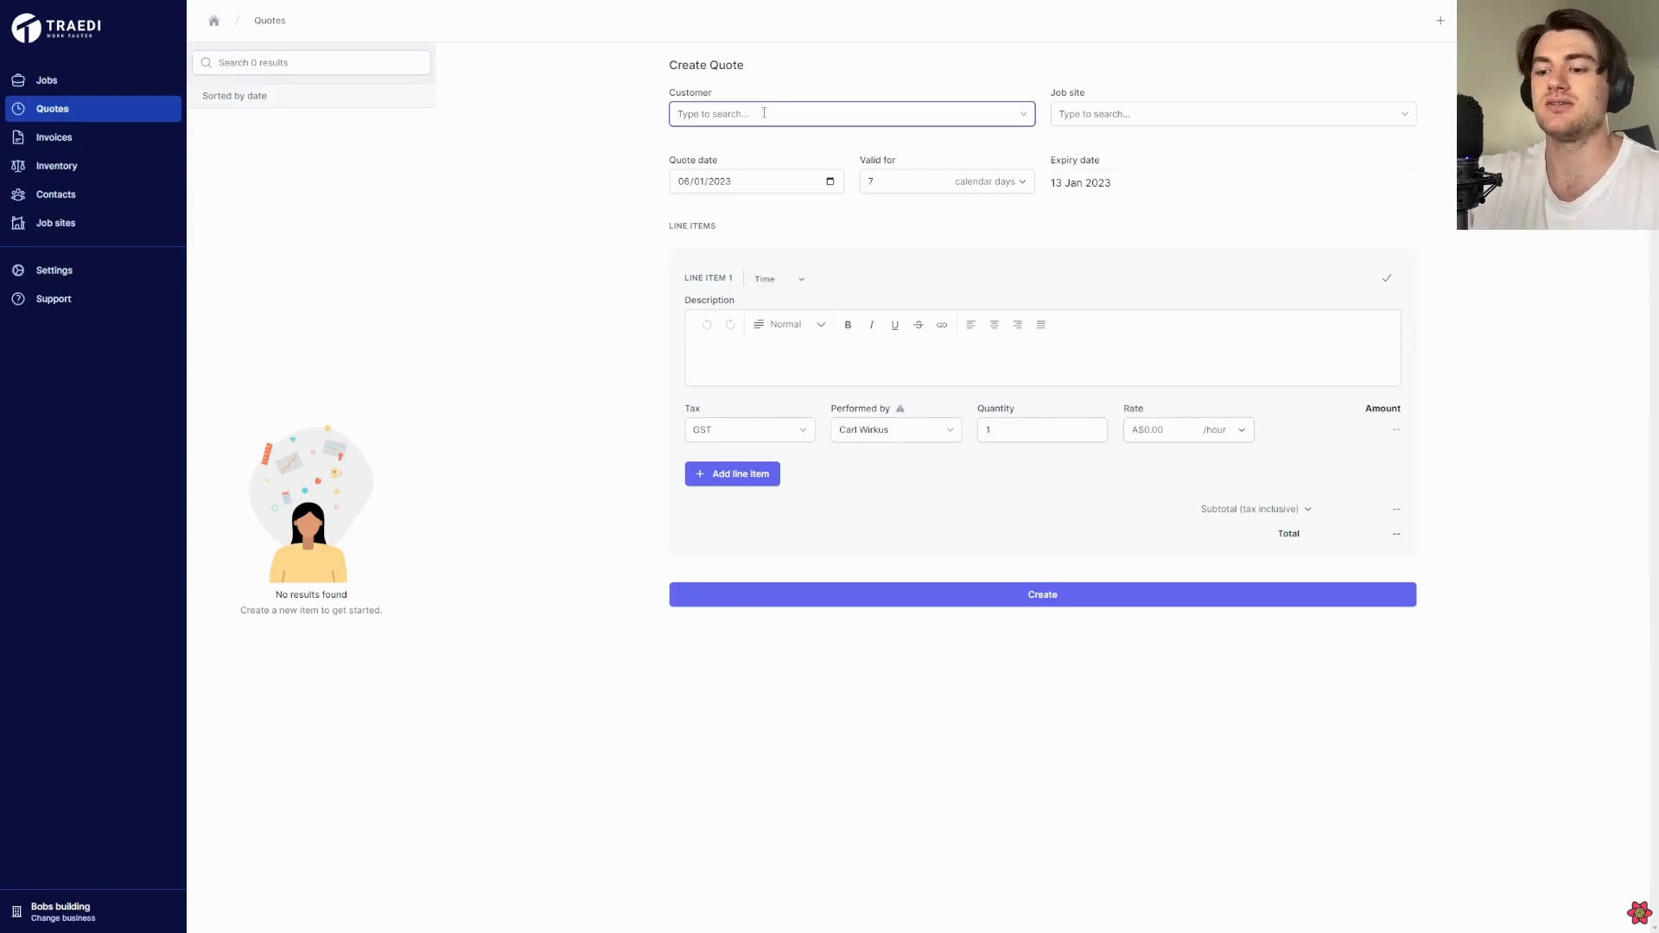
text(John Doe)
key(Tab)
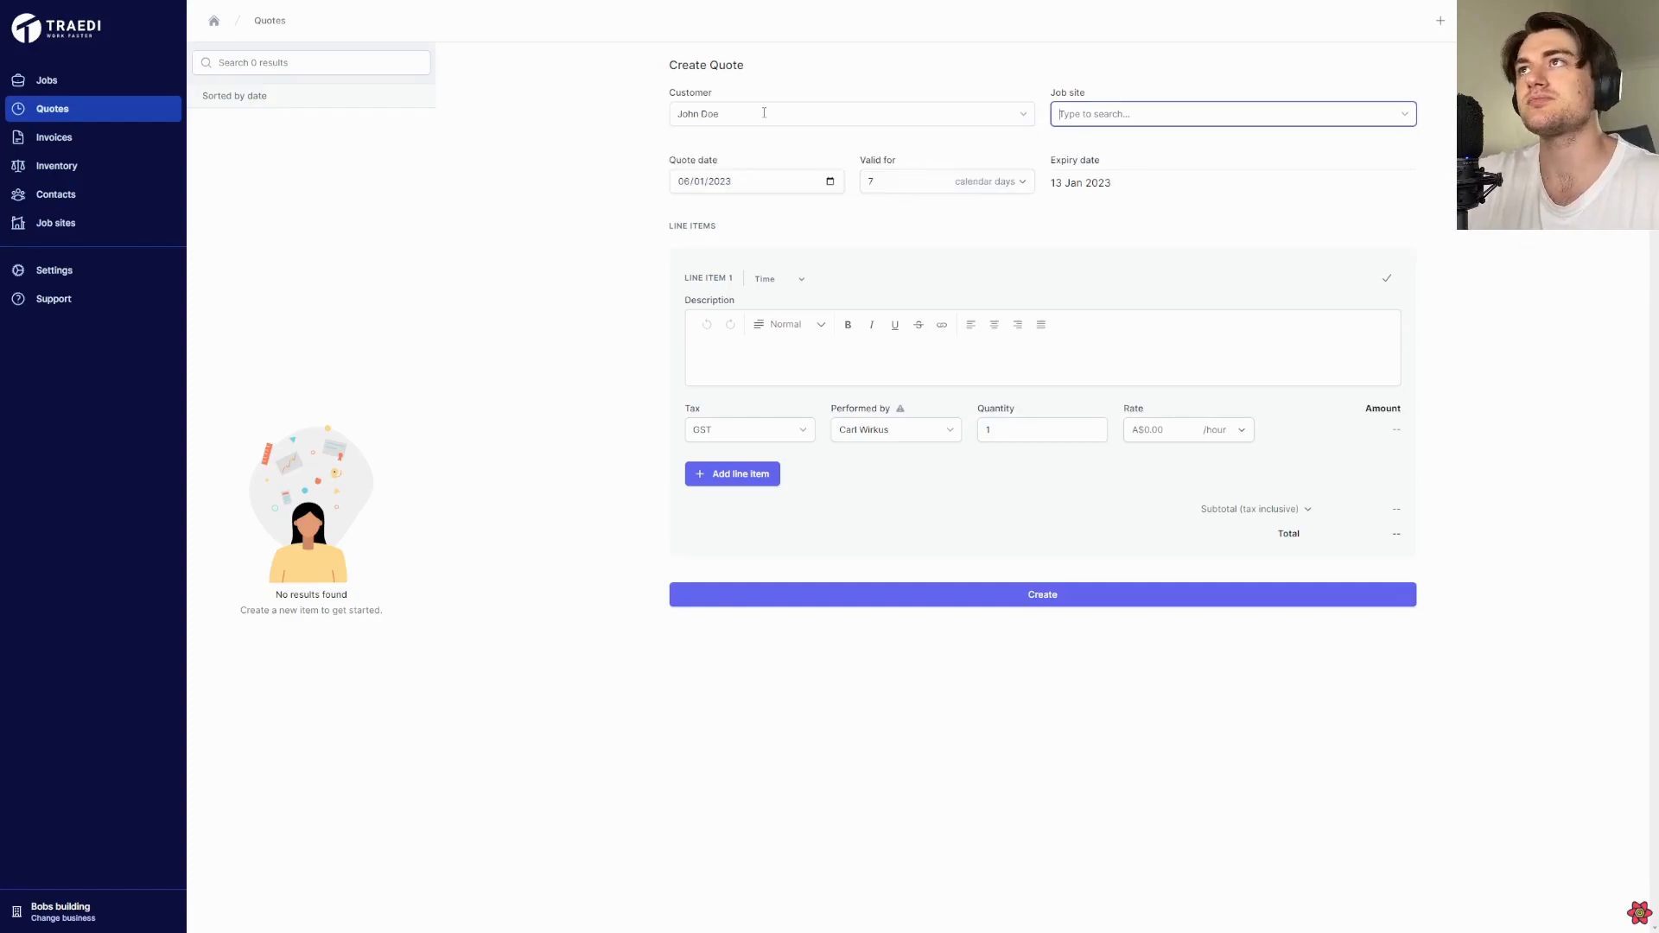
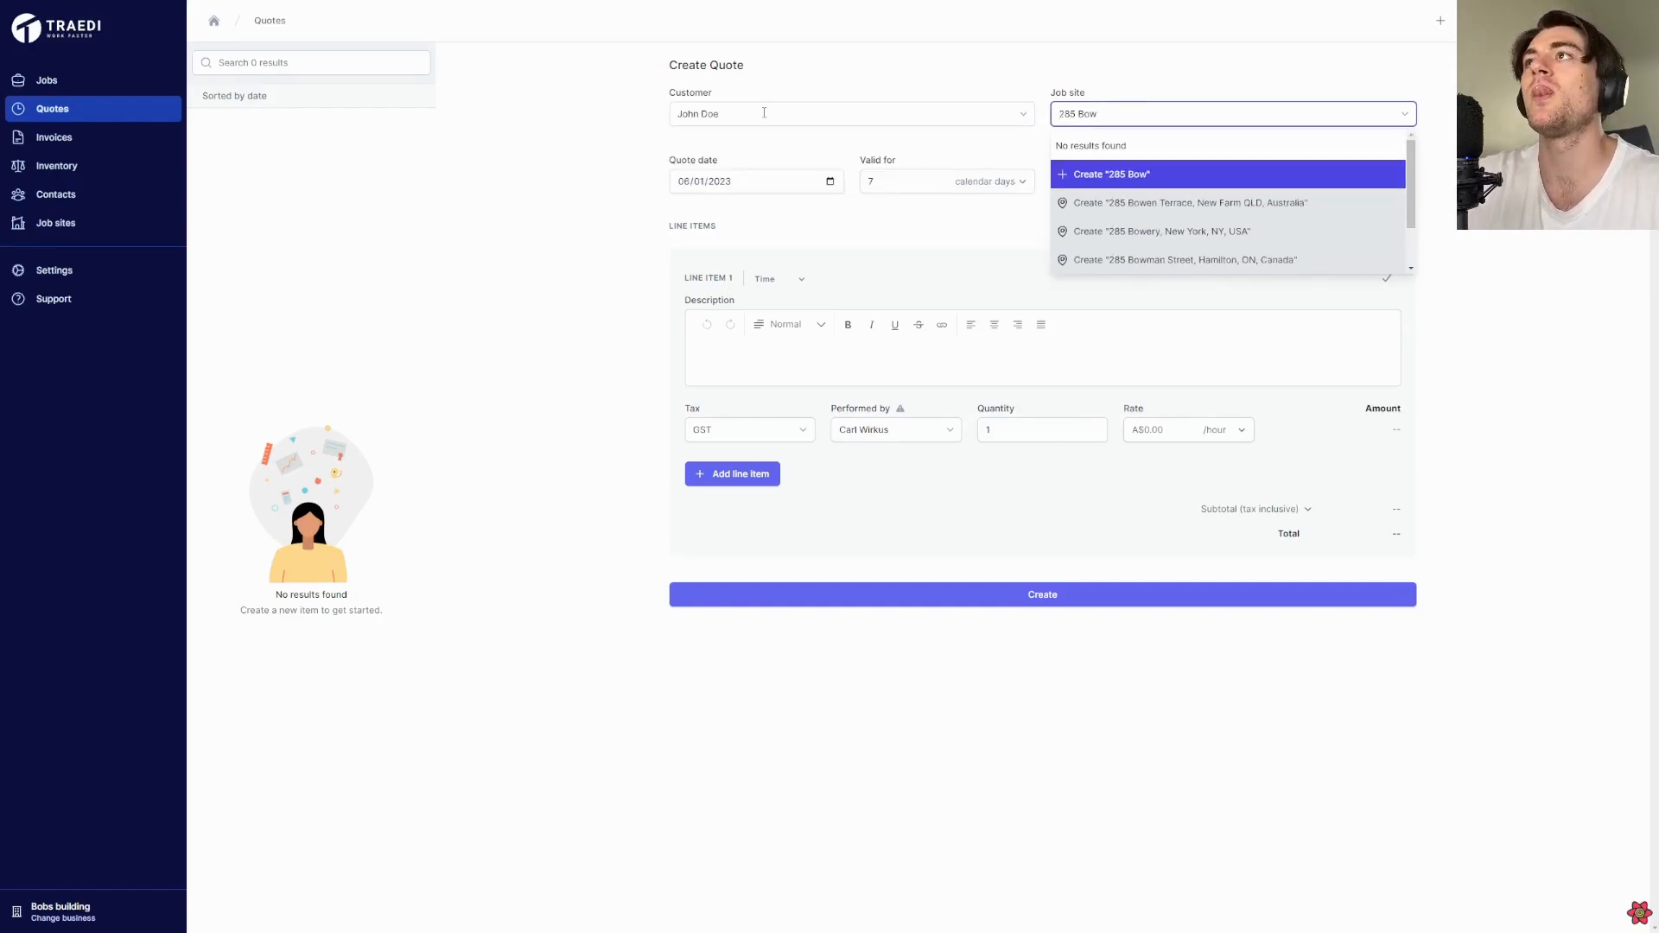
key(Down)
key(Return)
key(Return)
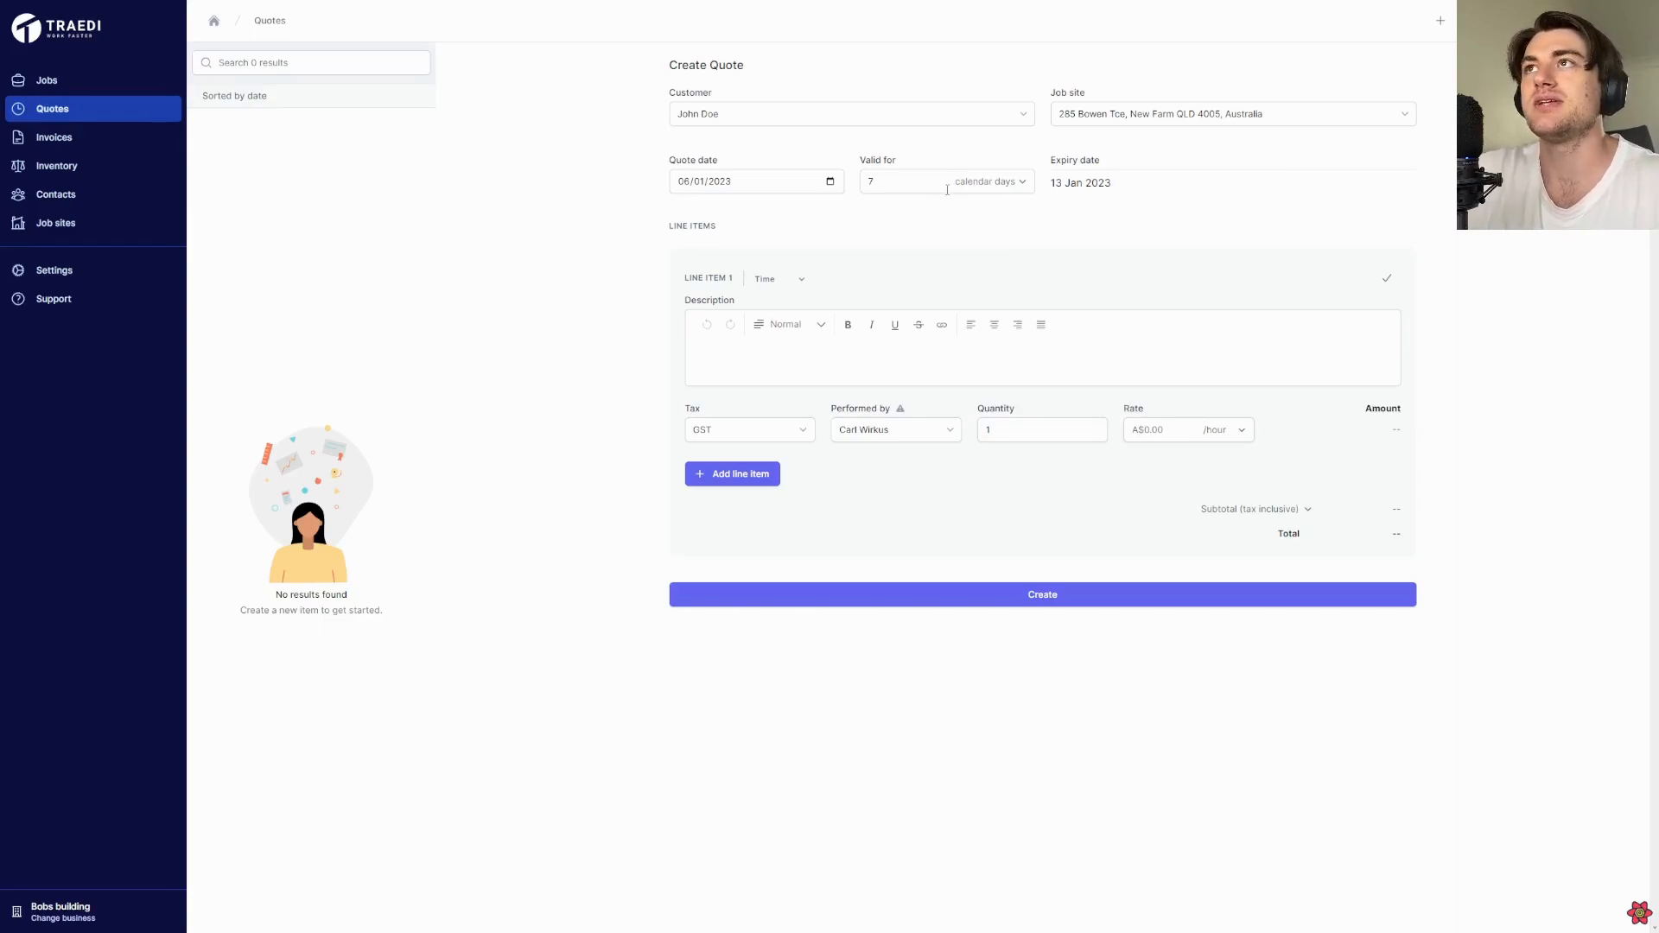
Fill in the quote's first time line item as Labour with quantity 4 at A$80 per hour
click(821, 355)
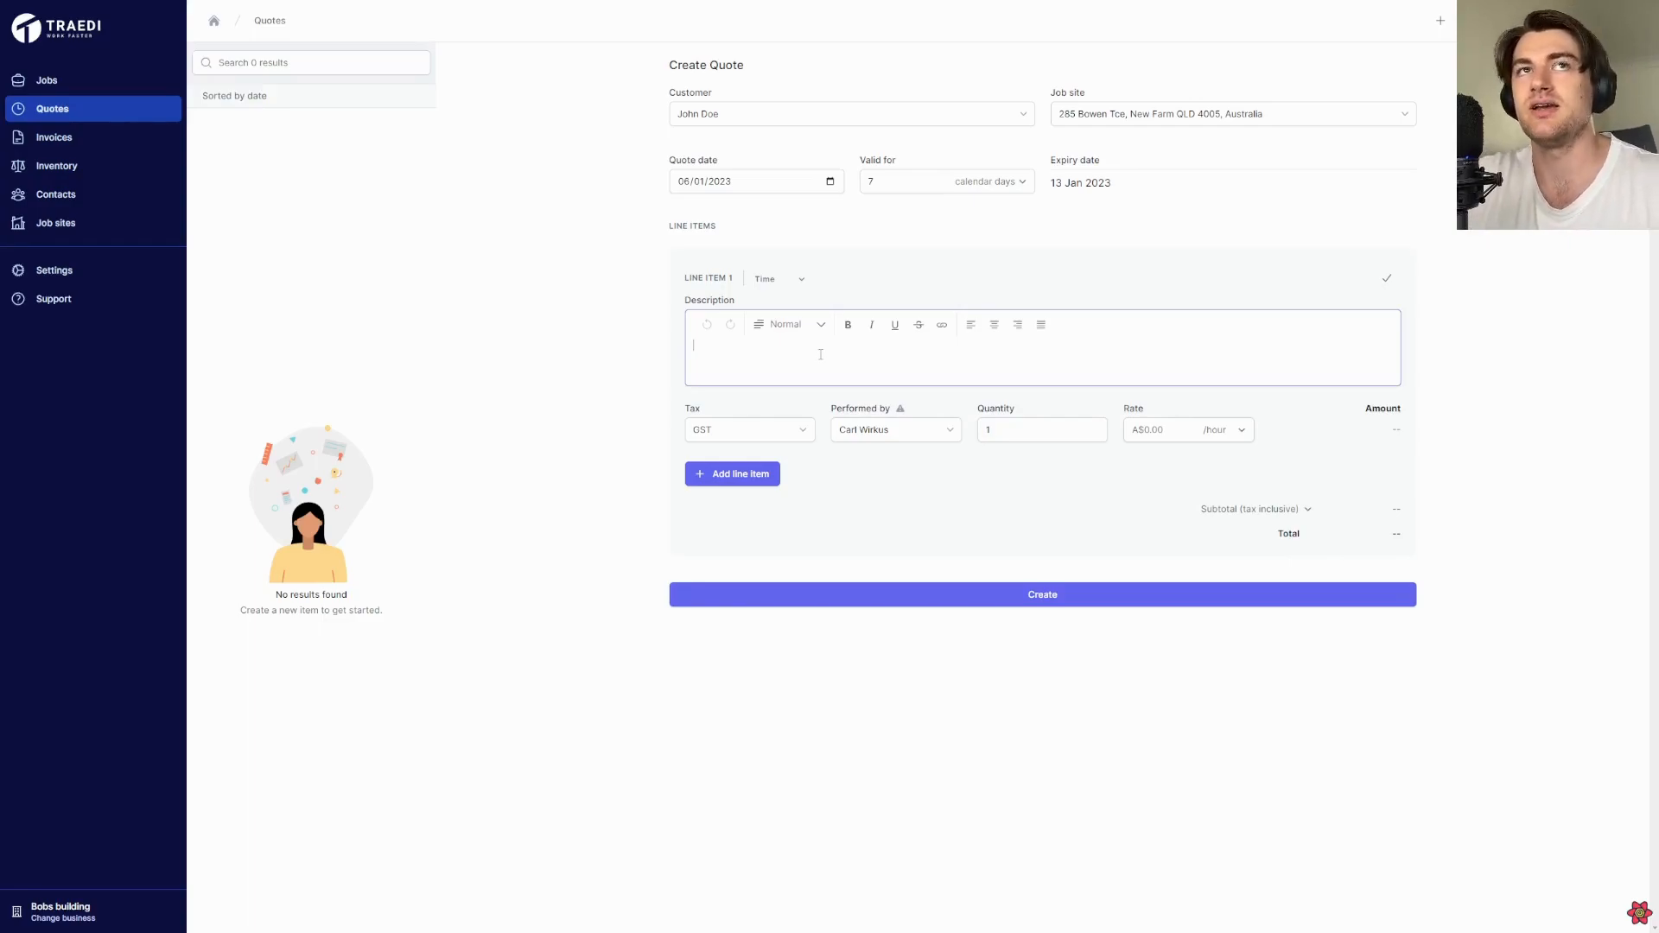
text(Labour)
key(Tab)
key(Tab)
key(Tab)
text(4)
key(Tab)
text(80)
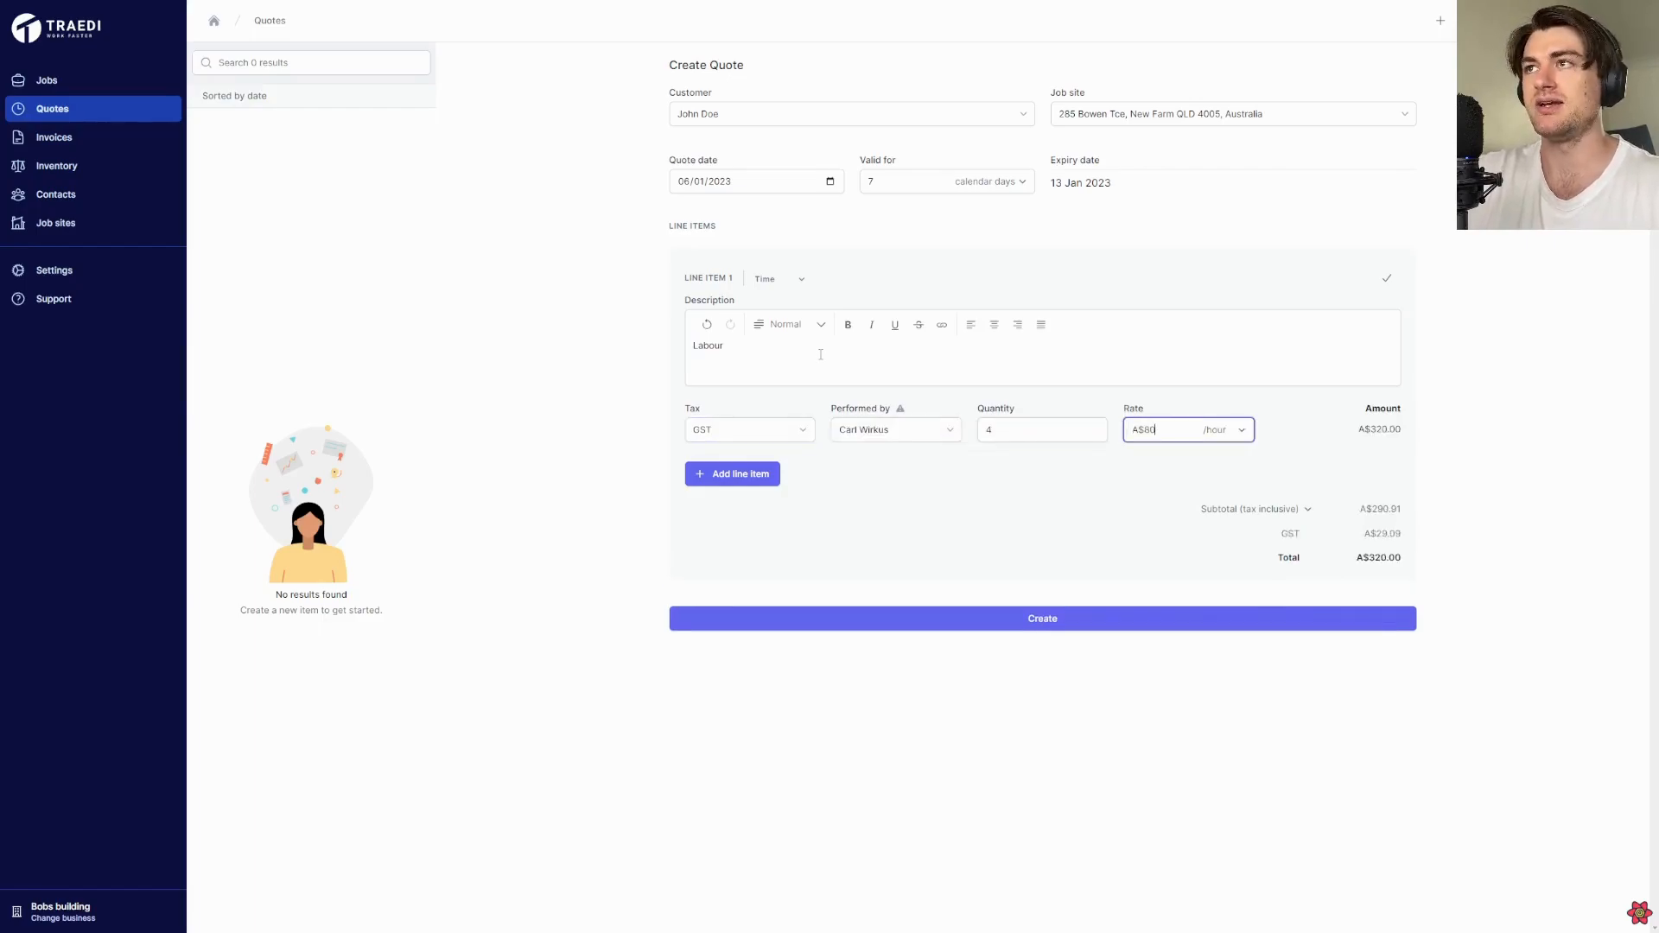
Add an inventory line item using a newly created Light Fittings item, with quantity 5 and rate A$50
click(728, 476)
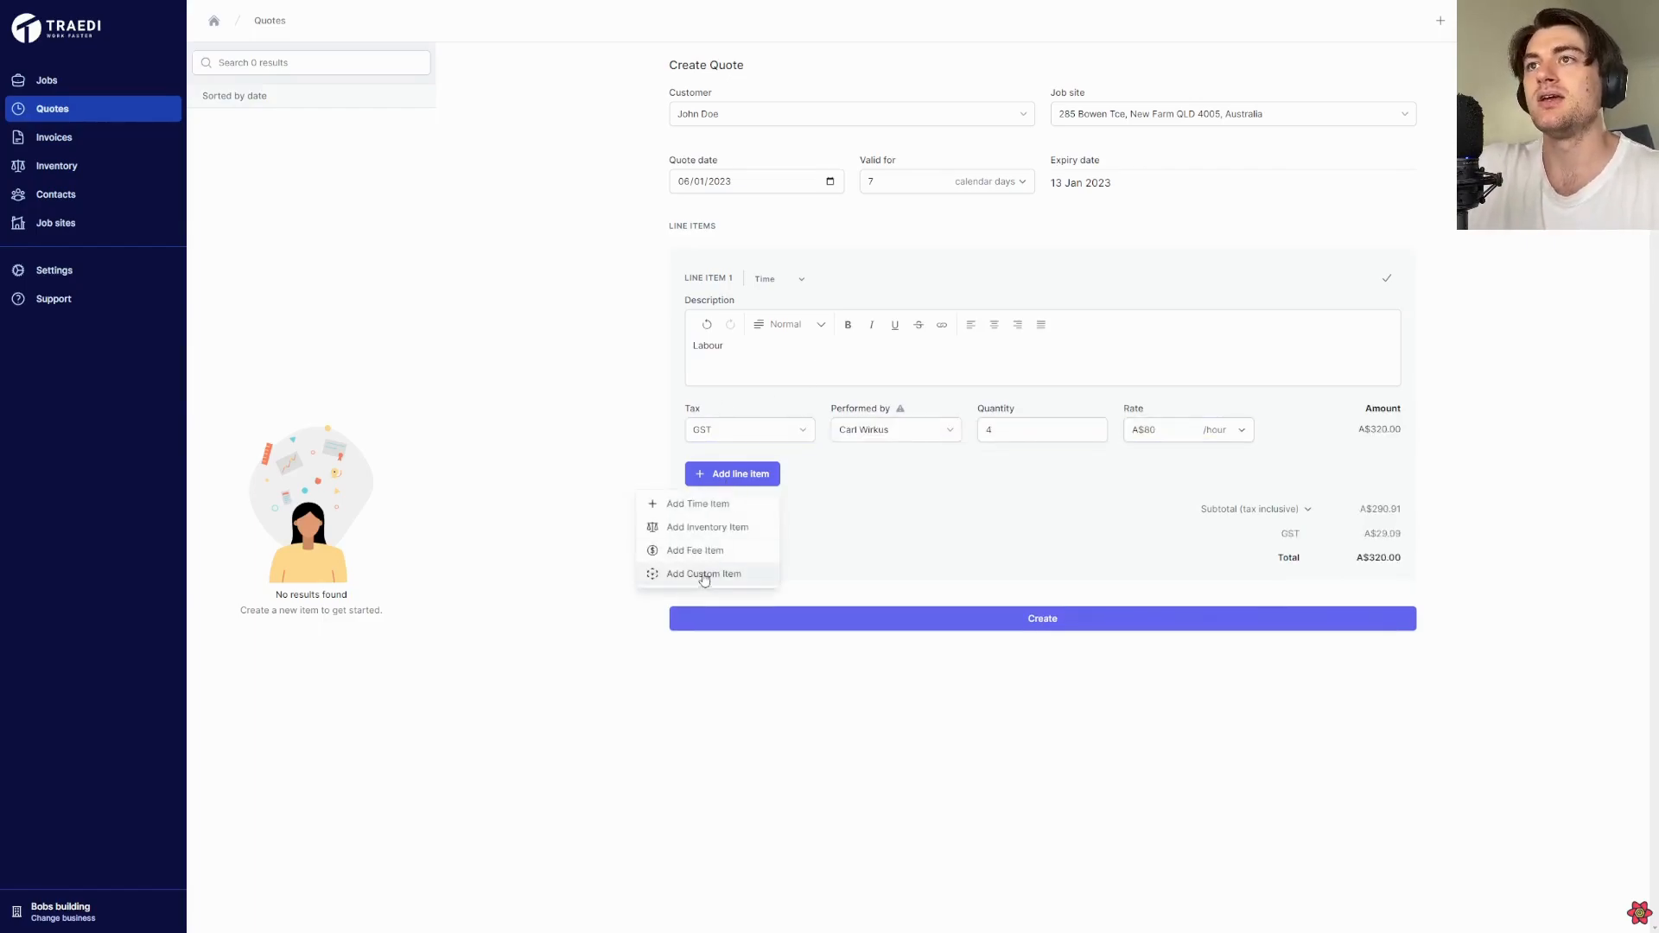
click(725, 527)
click(789, 424)
text(Light)
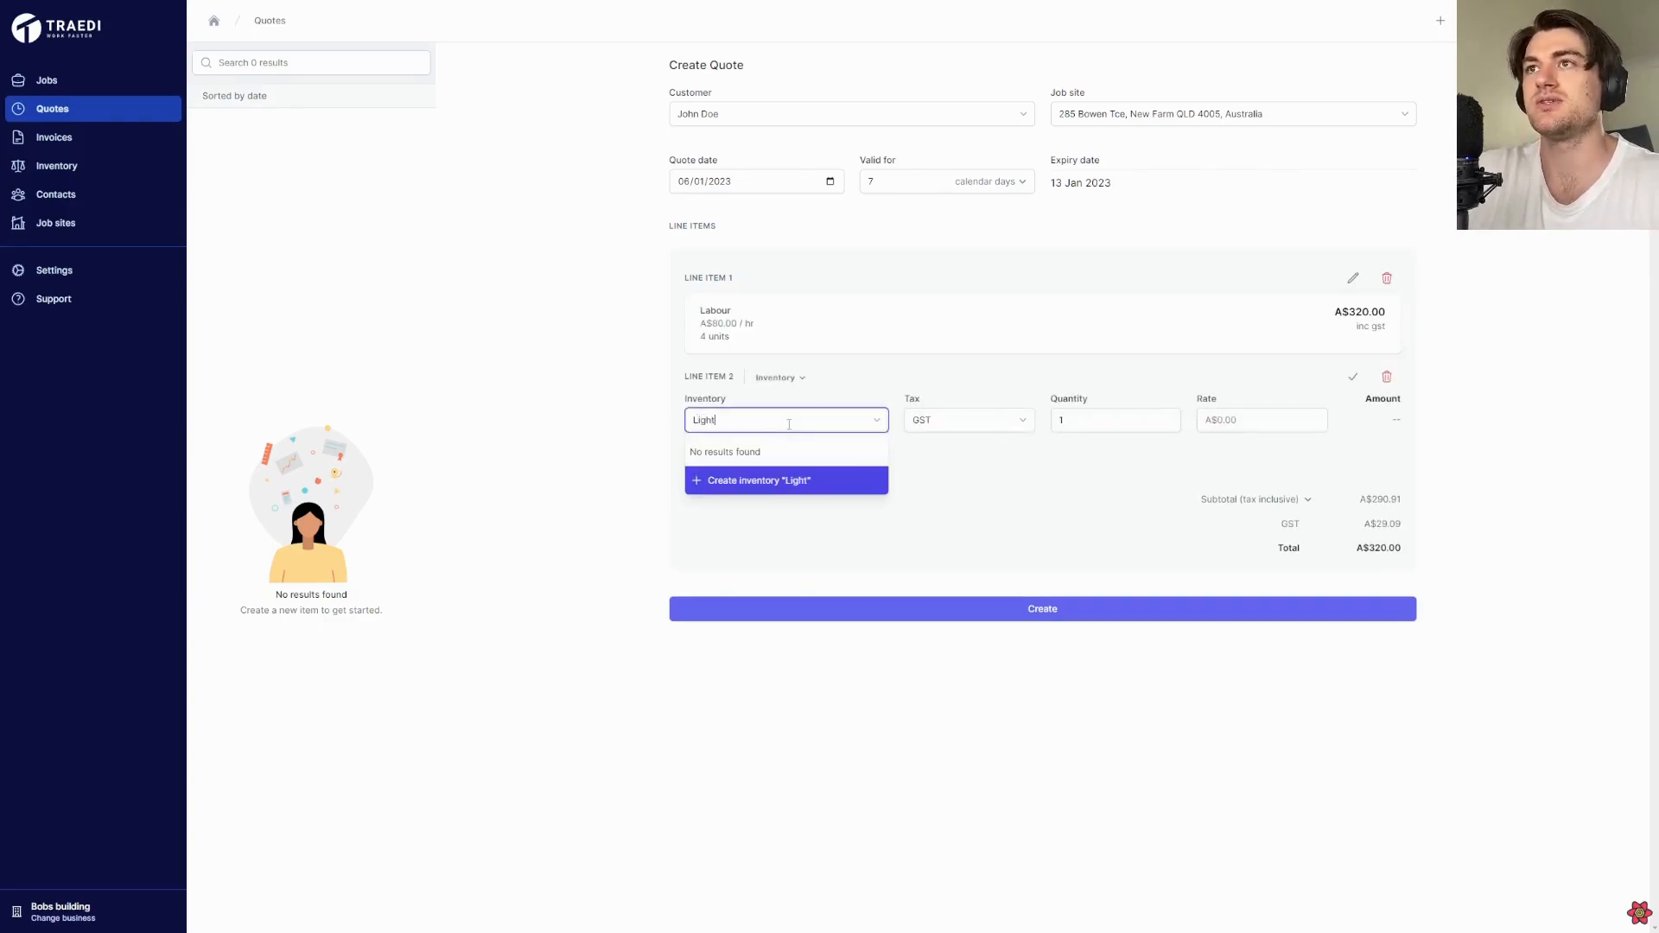
text( Fittings)
key(Return)
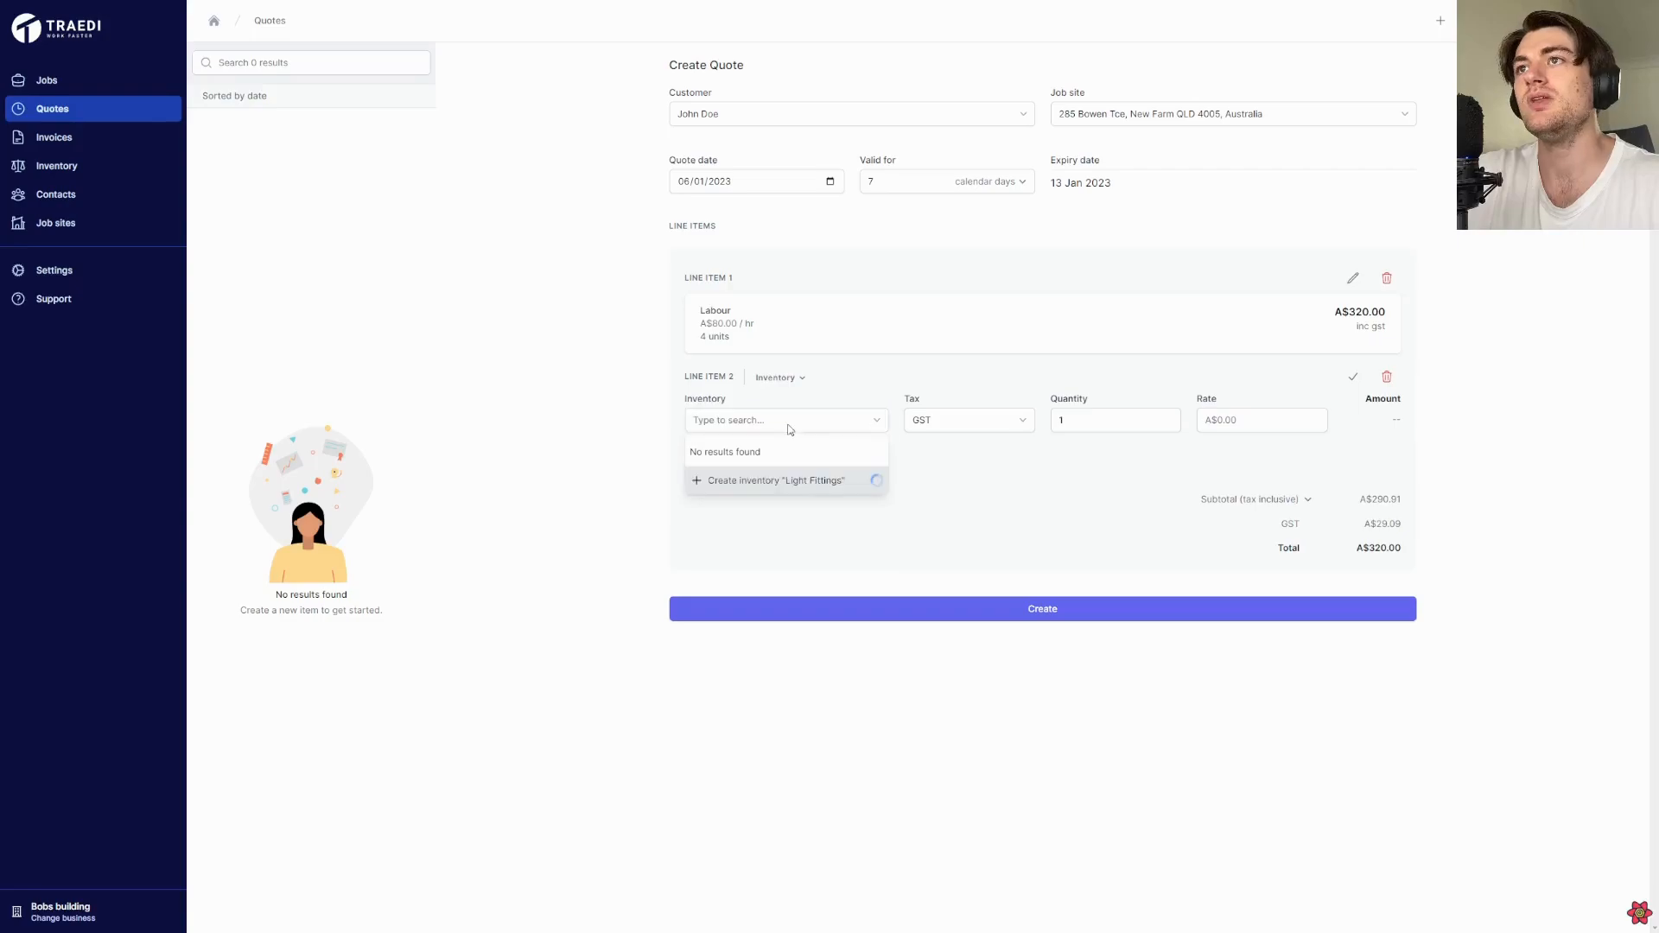
click(1127, 418)
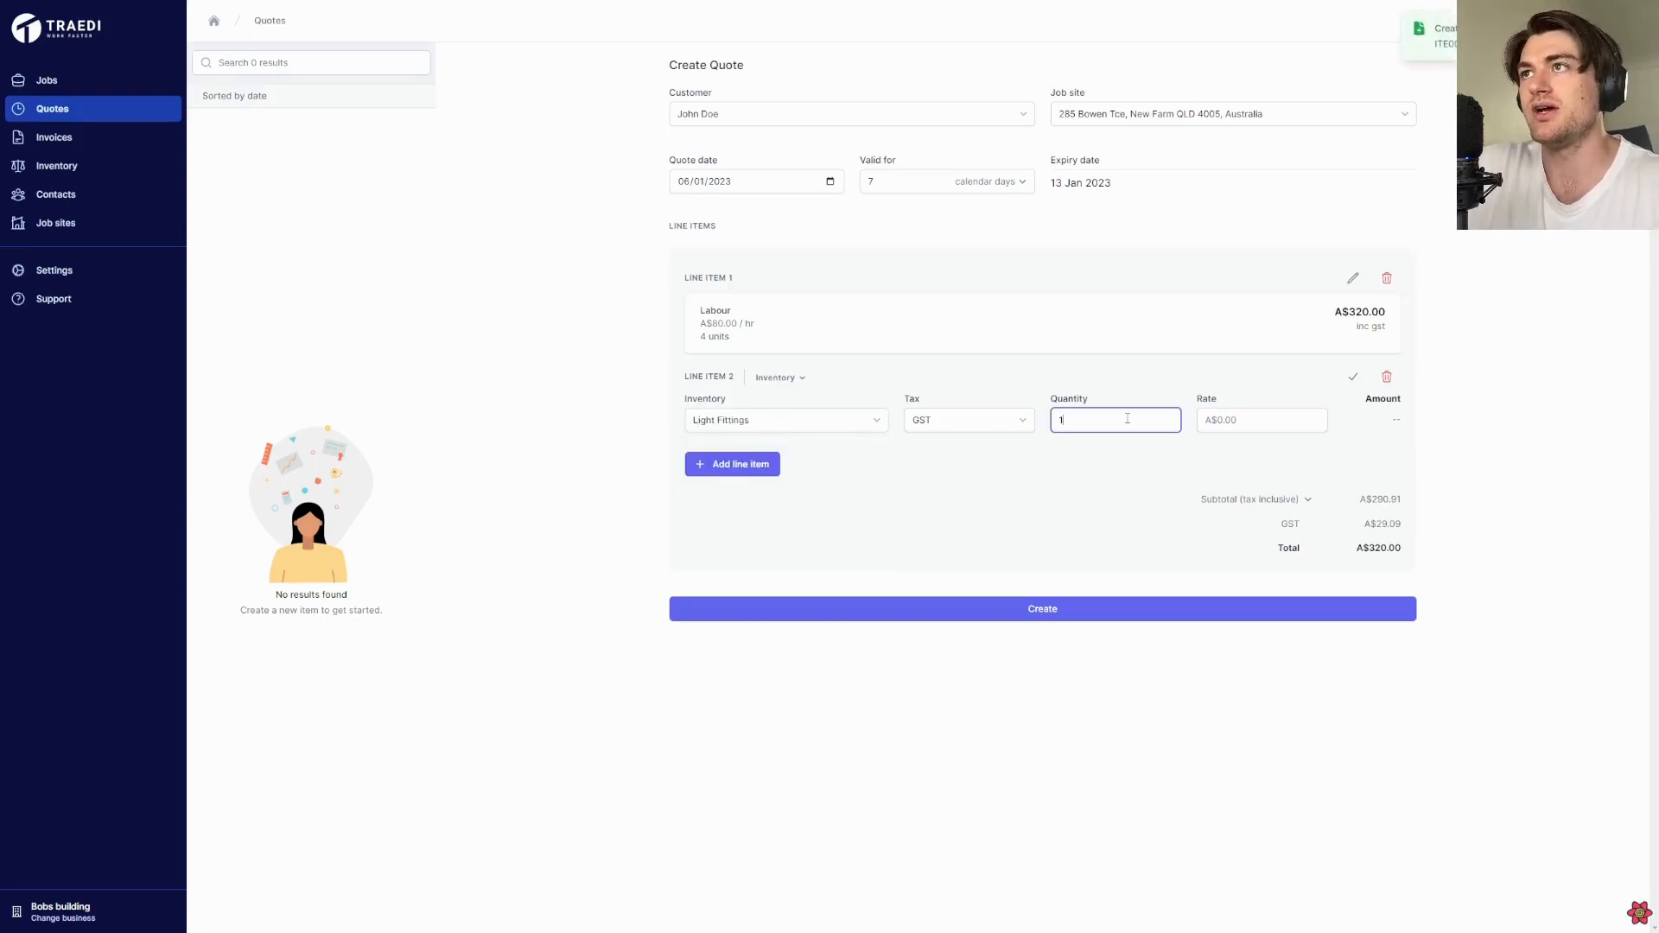
key(Tab)
text(50)
Add a fee line item described as Callout fee with a rate of A$50
click(748, 465)
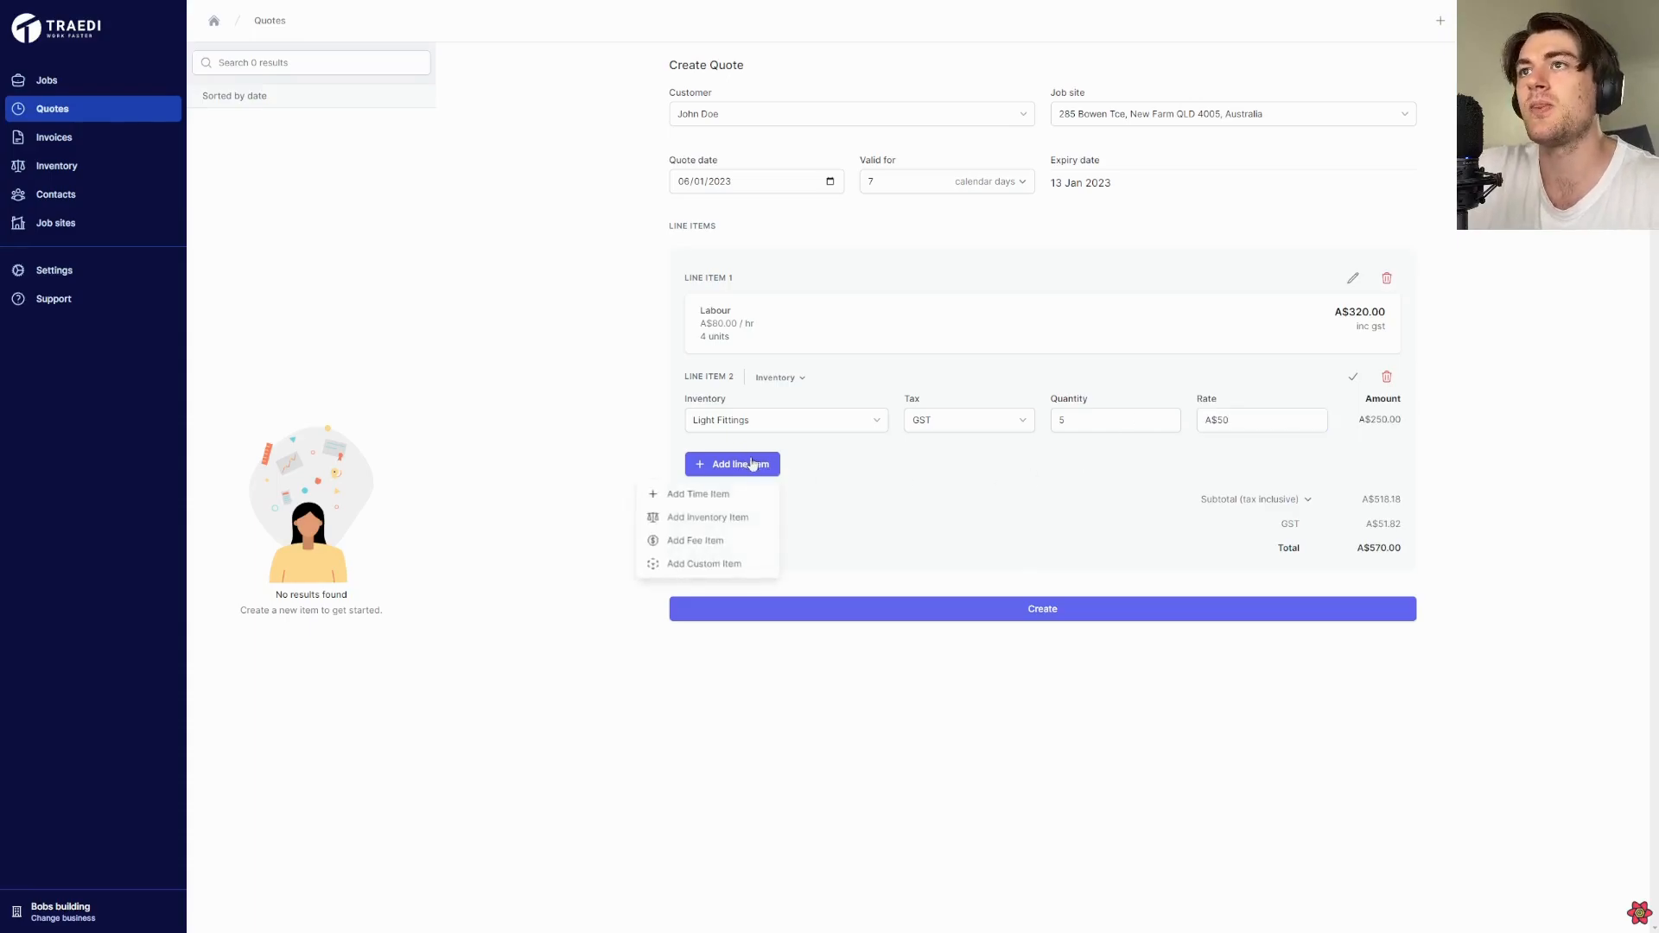
click(730, 540)
click(799, 543)
text(Ca)
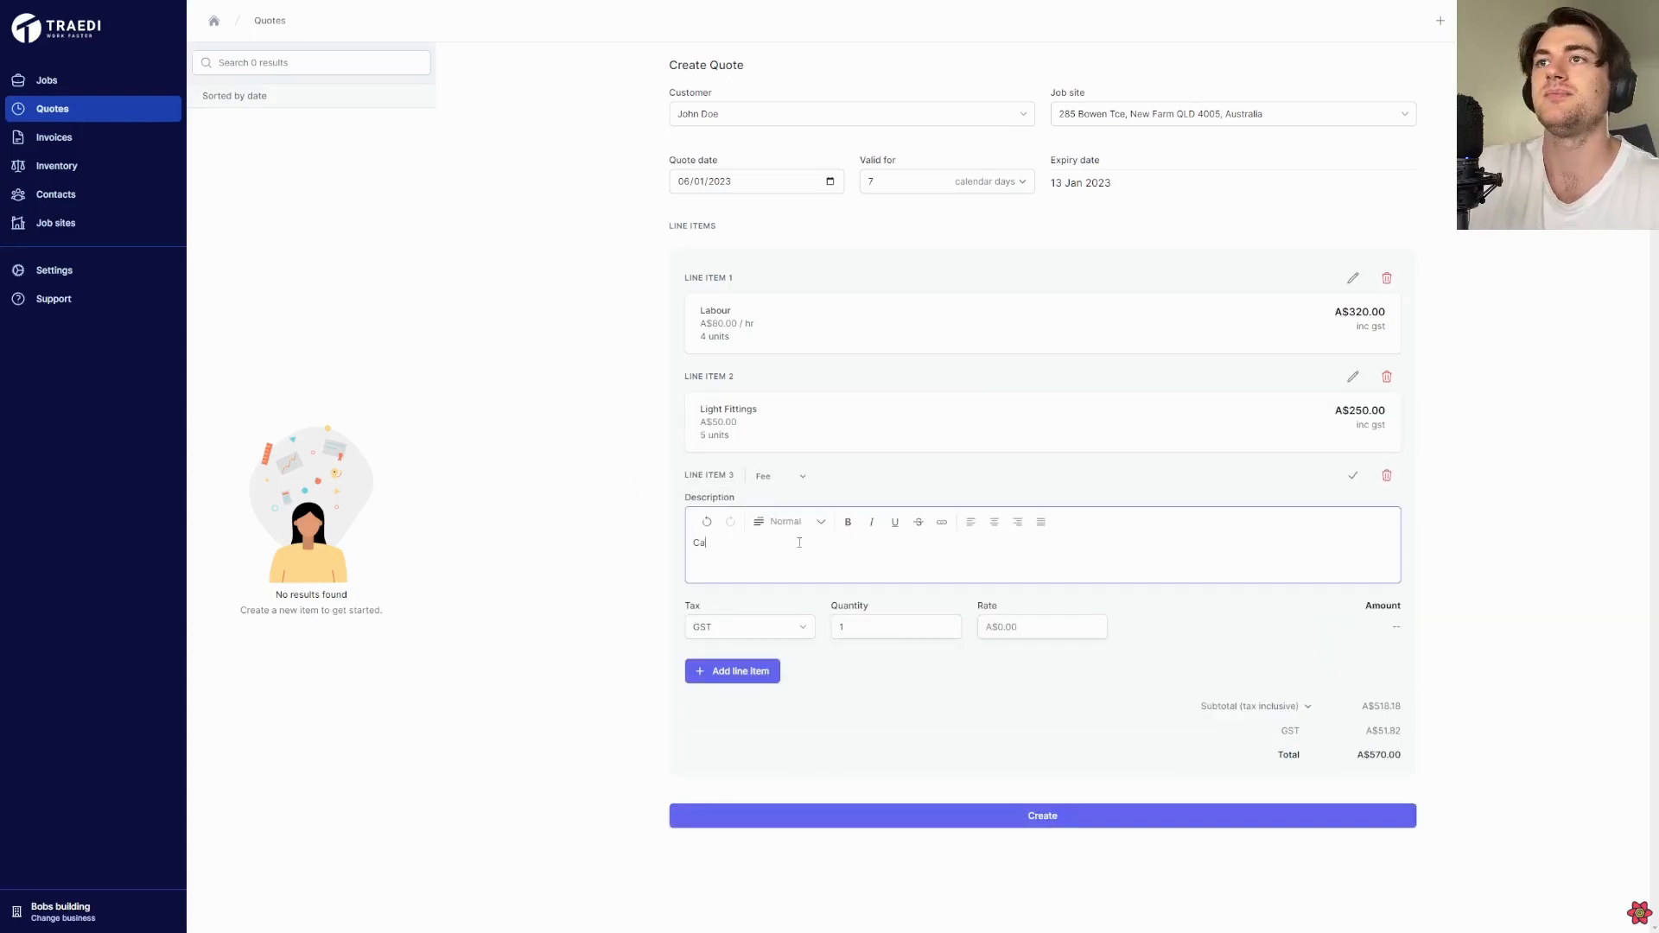
text(llout fee)
click(994, 624)
text(50)
Create the quote, preview its document and close the preview
click(1049, 816)
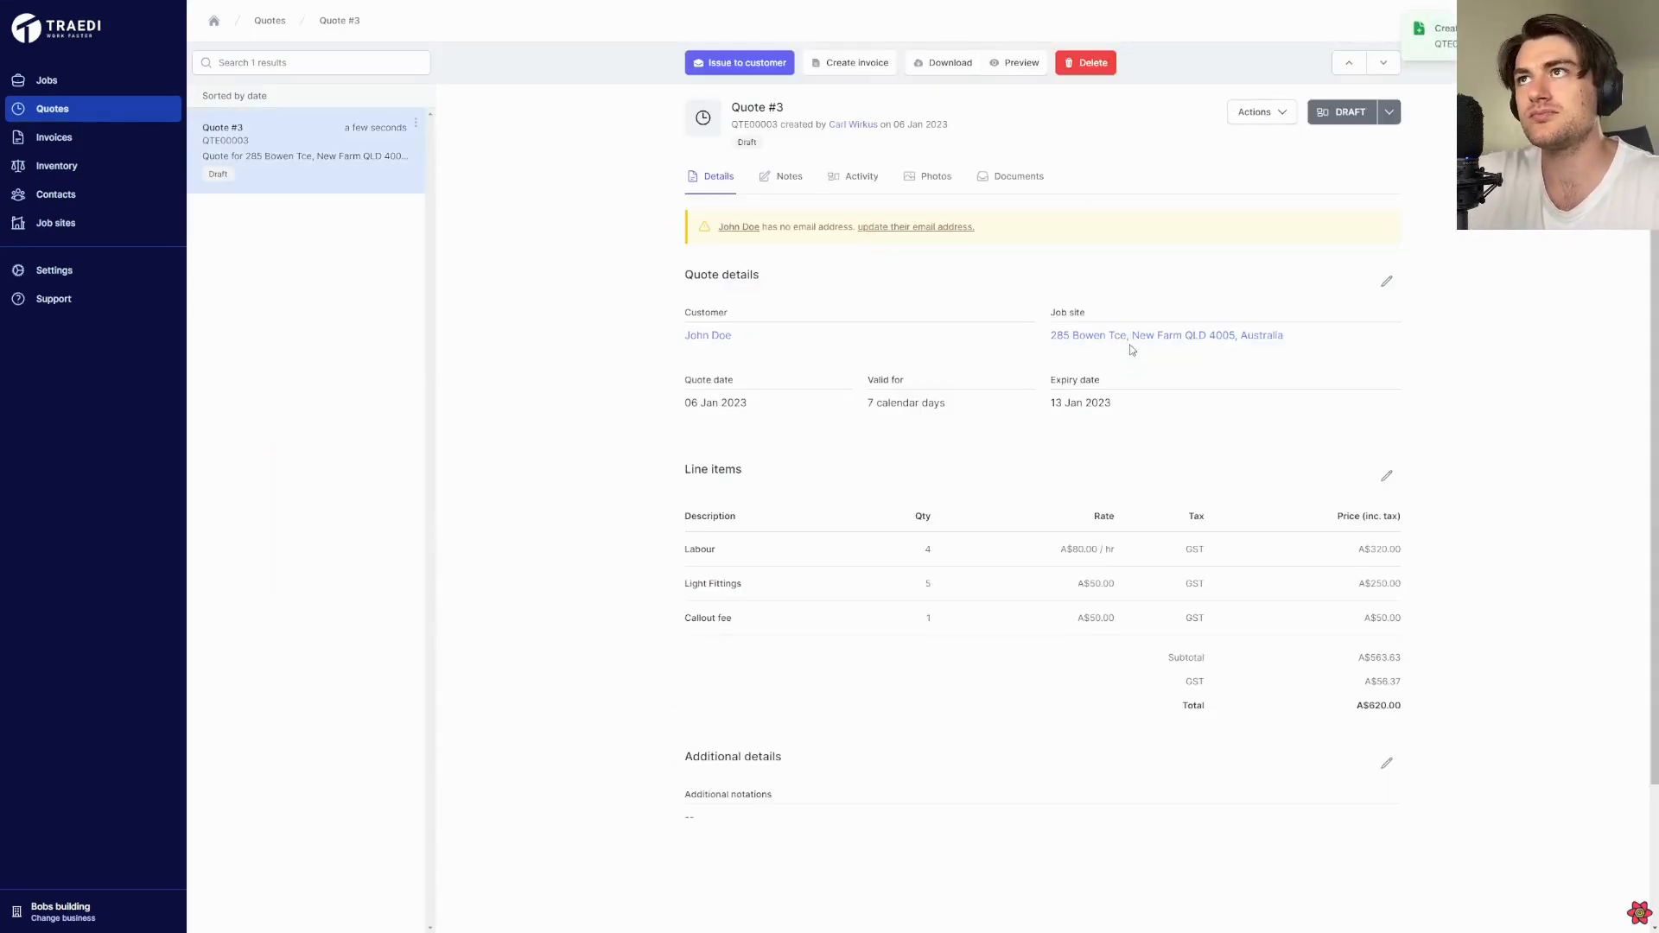
click(1002, 62)
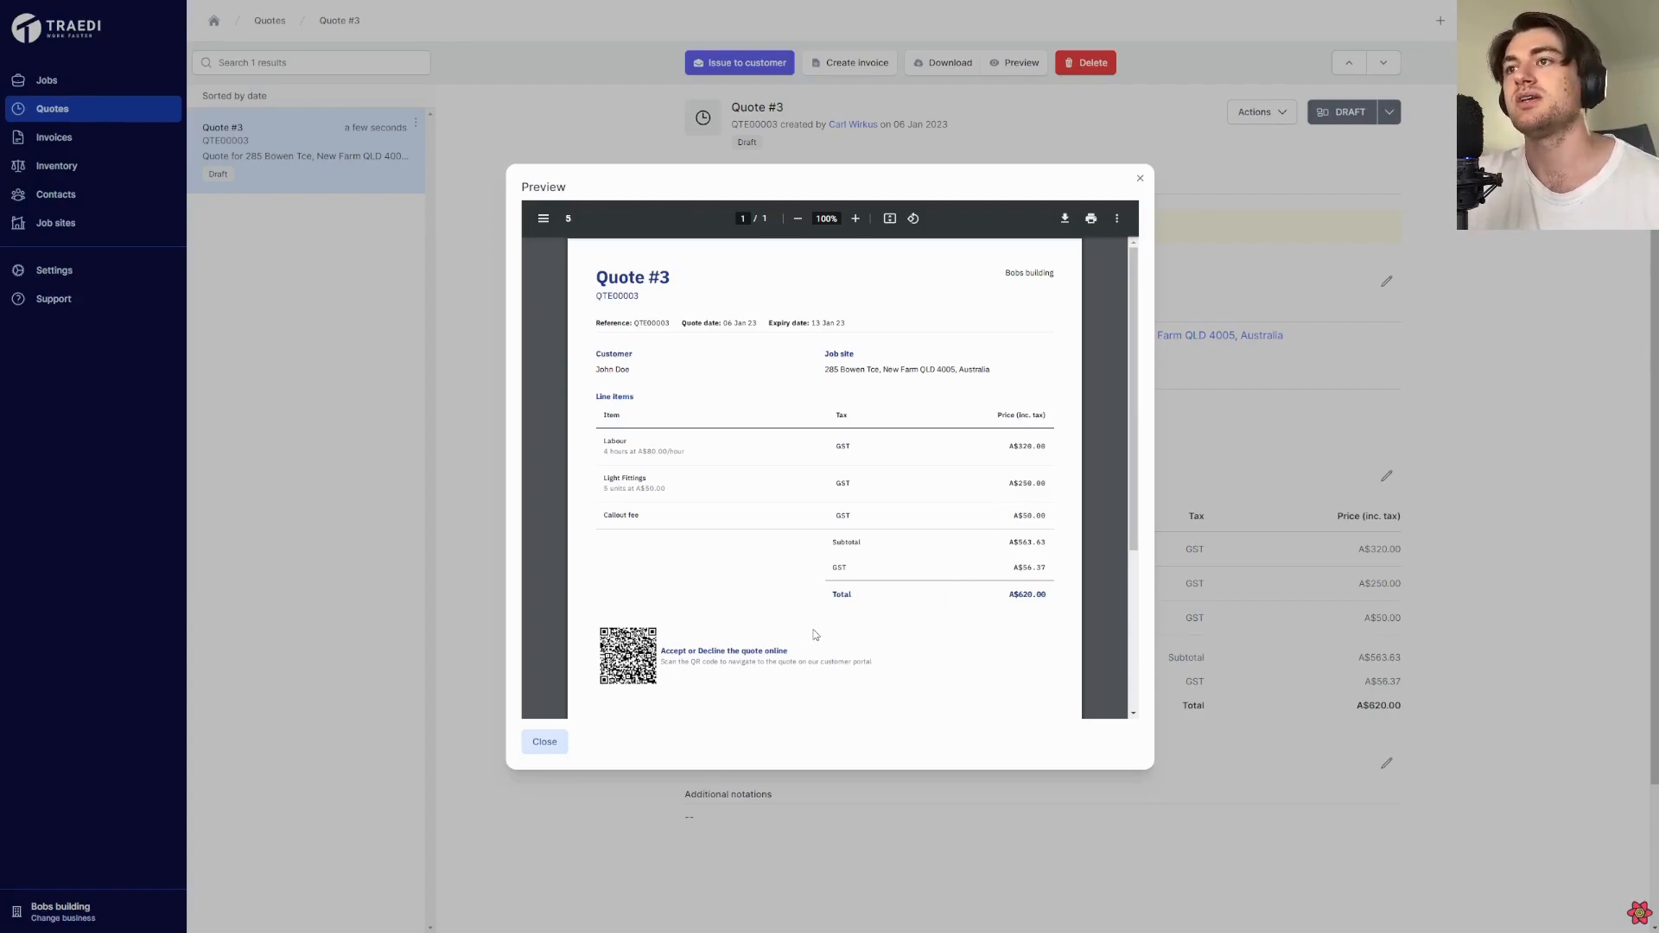
click(1140, 180)
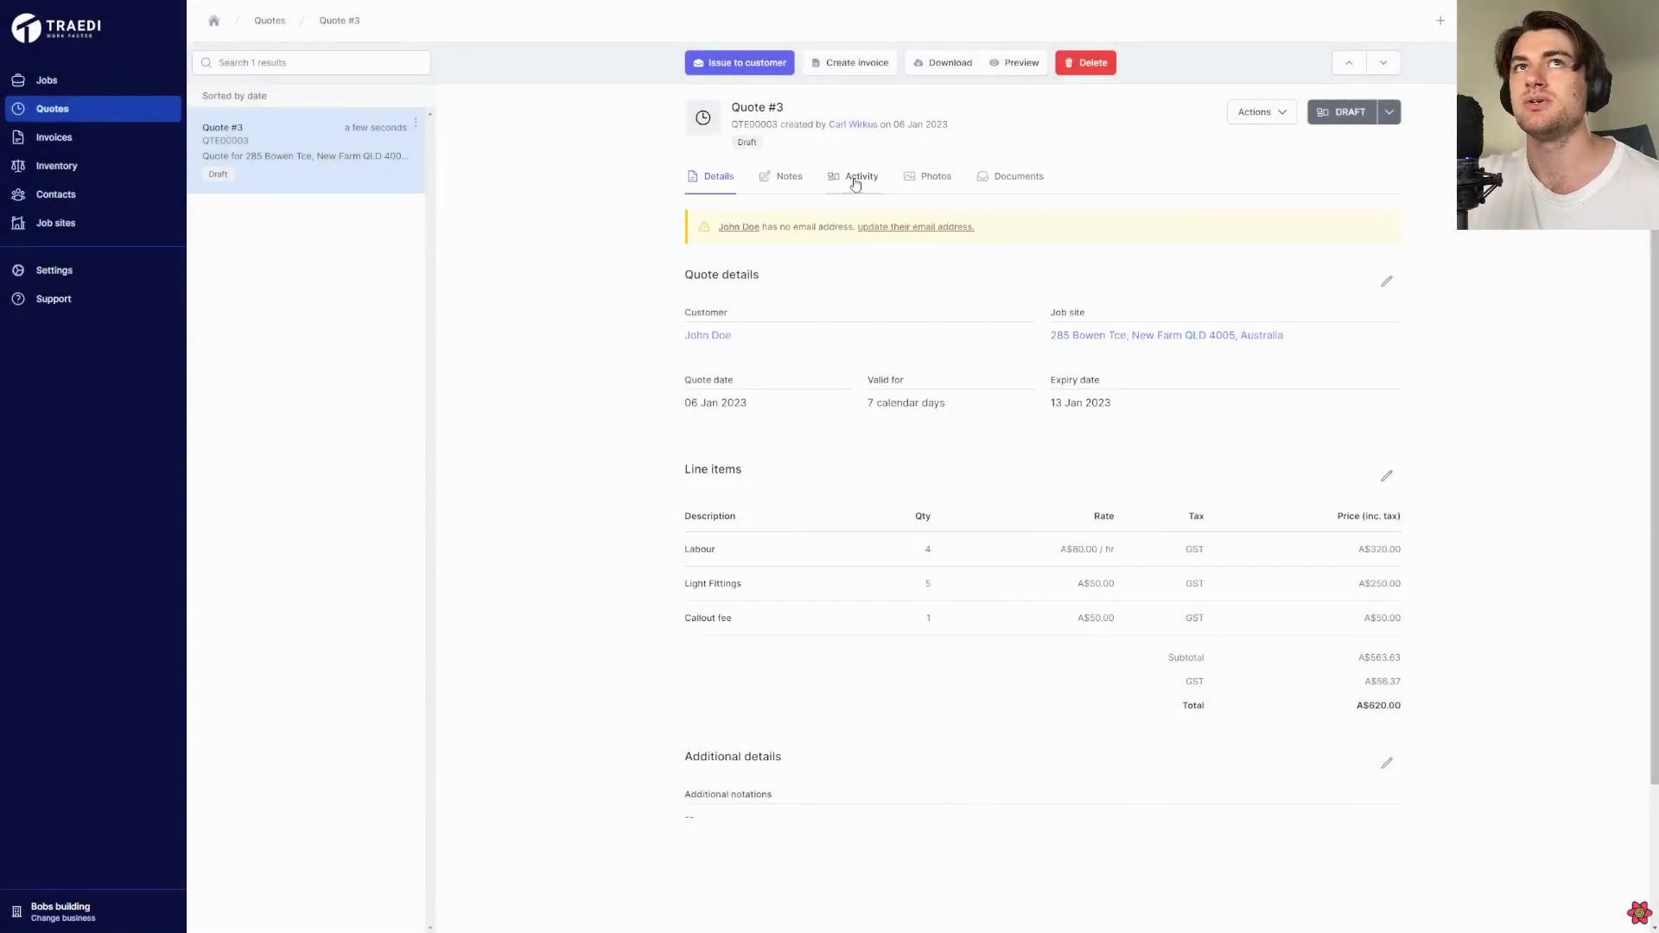
Add the missing e-mail address to the quote's customer record and save the update
click(918, 229)
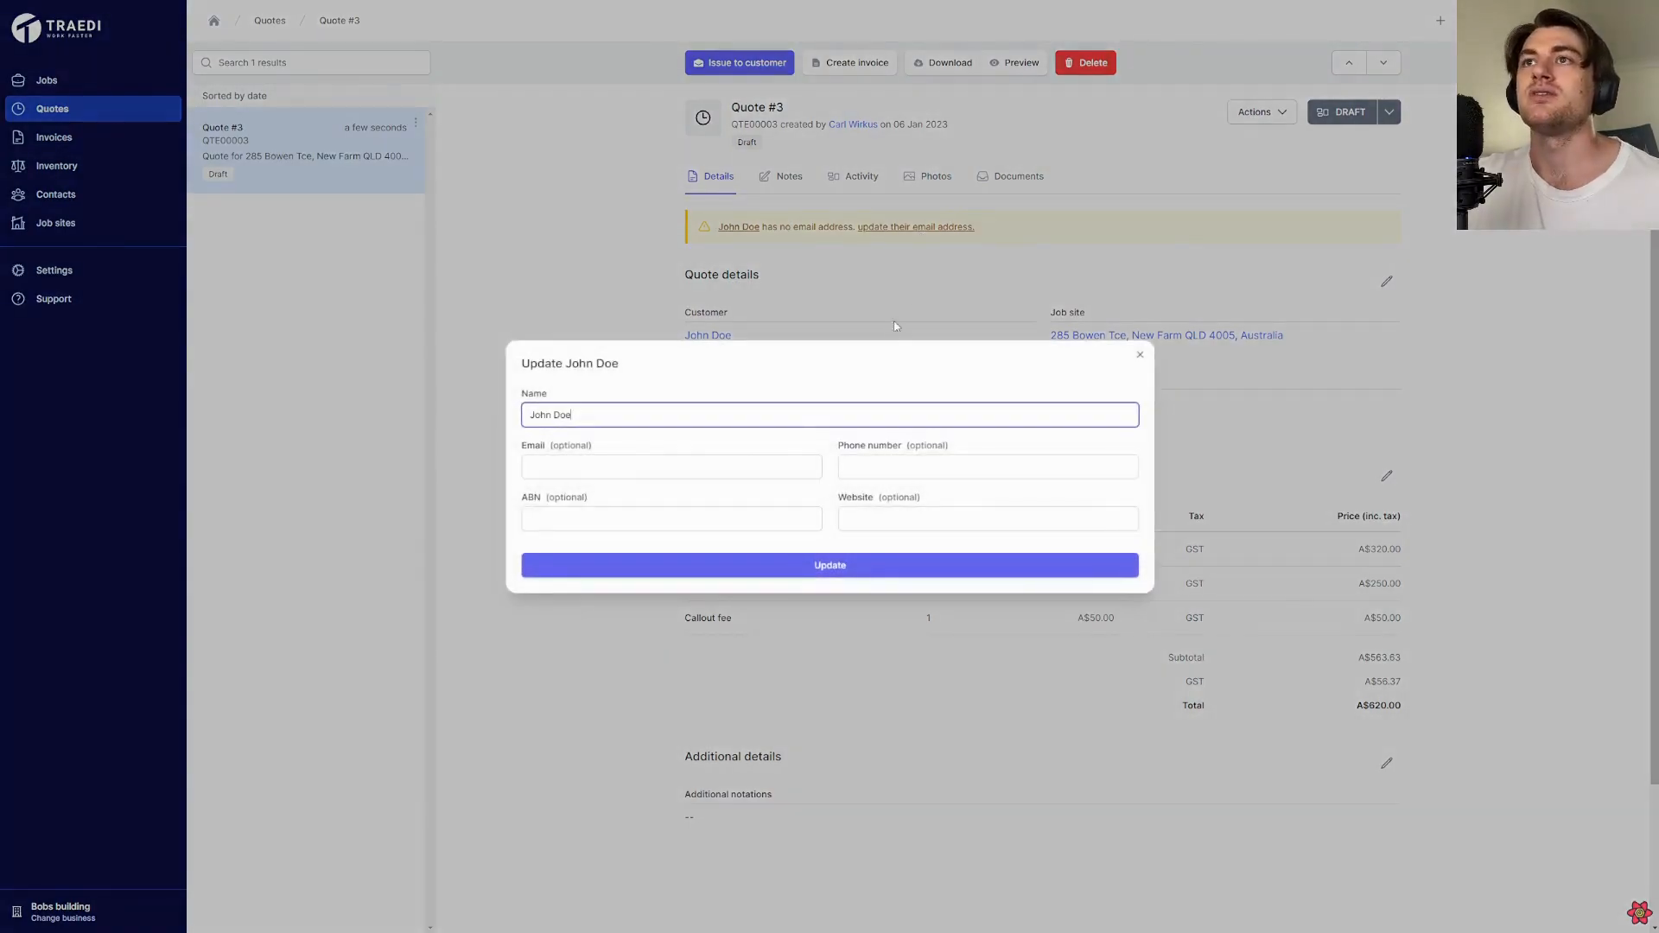
click(733, 466)
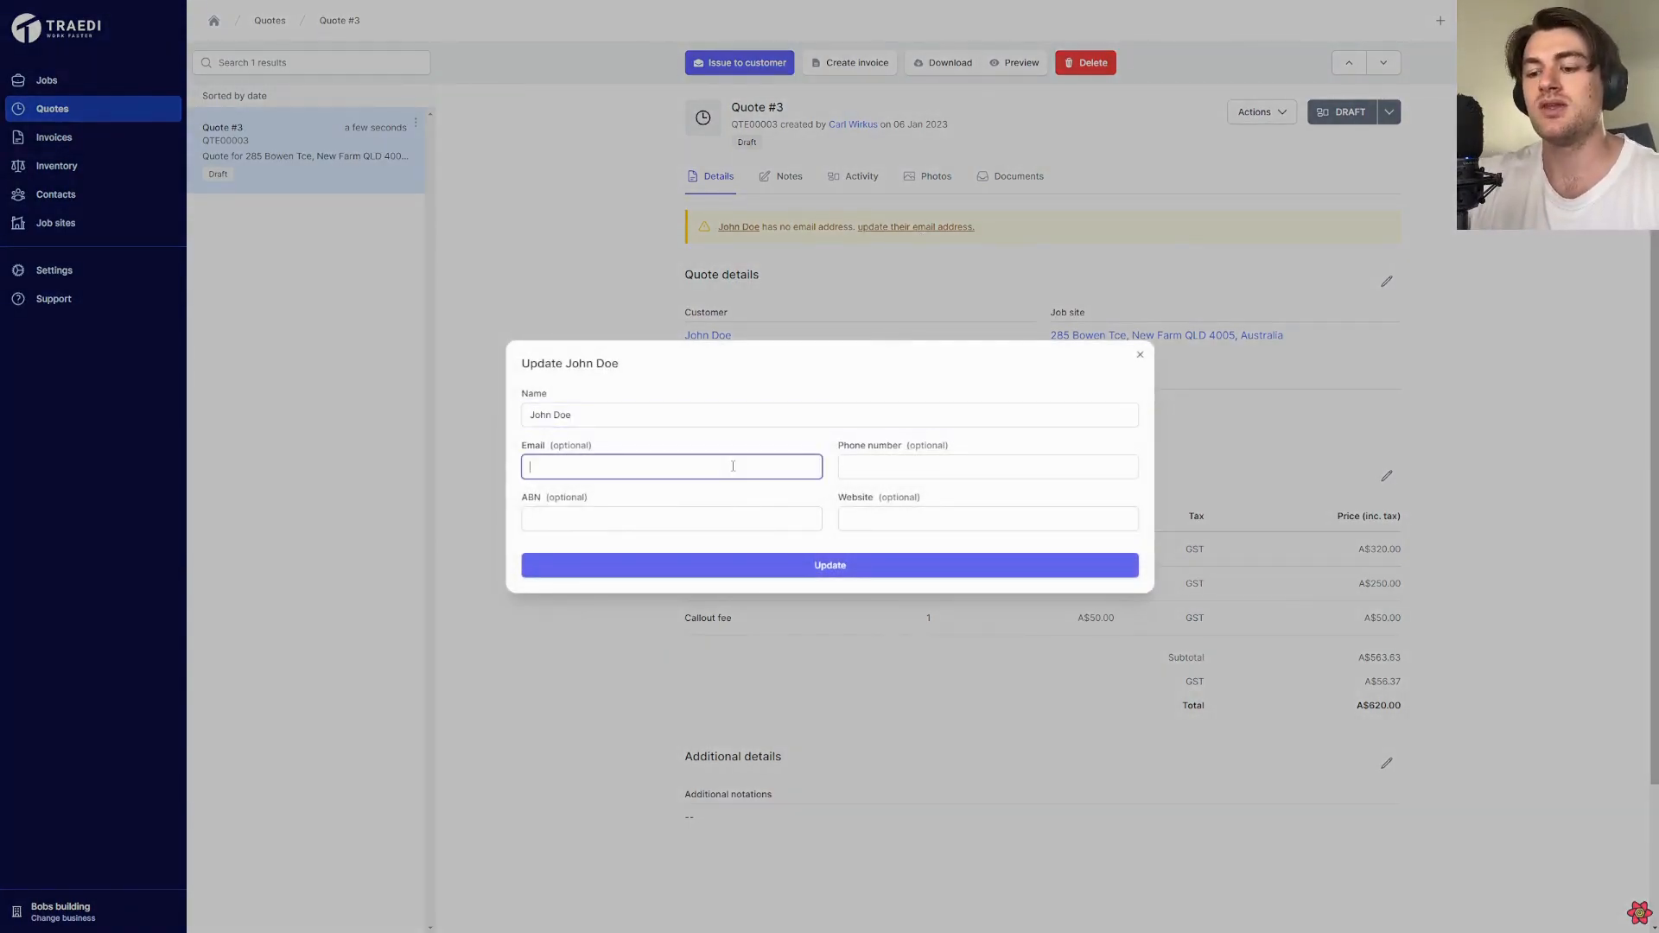
text(john@example.com)
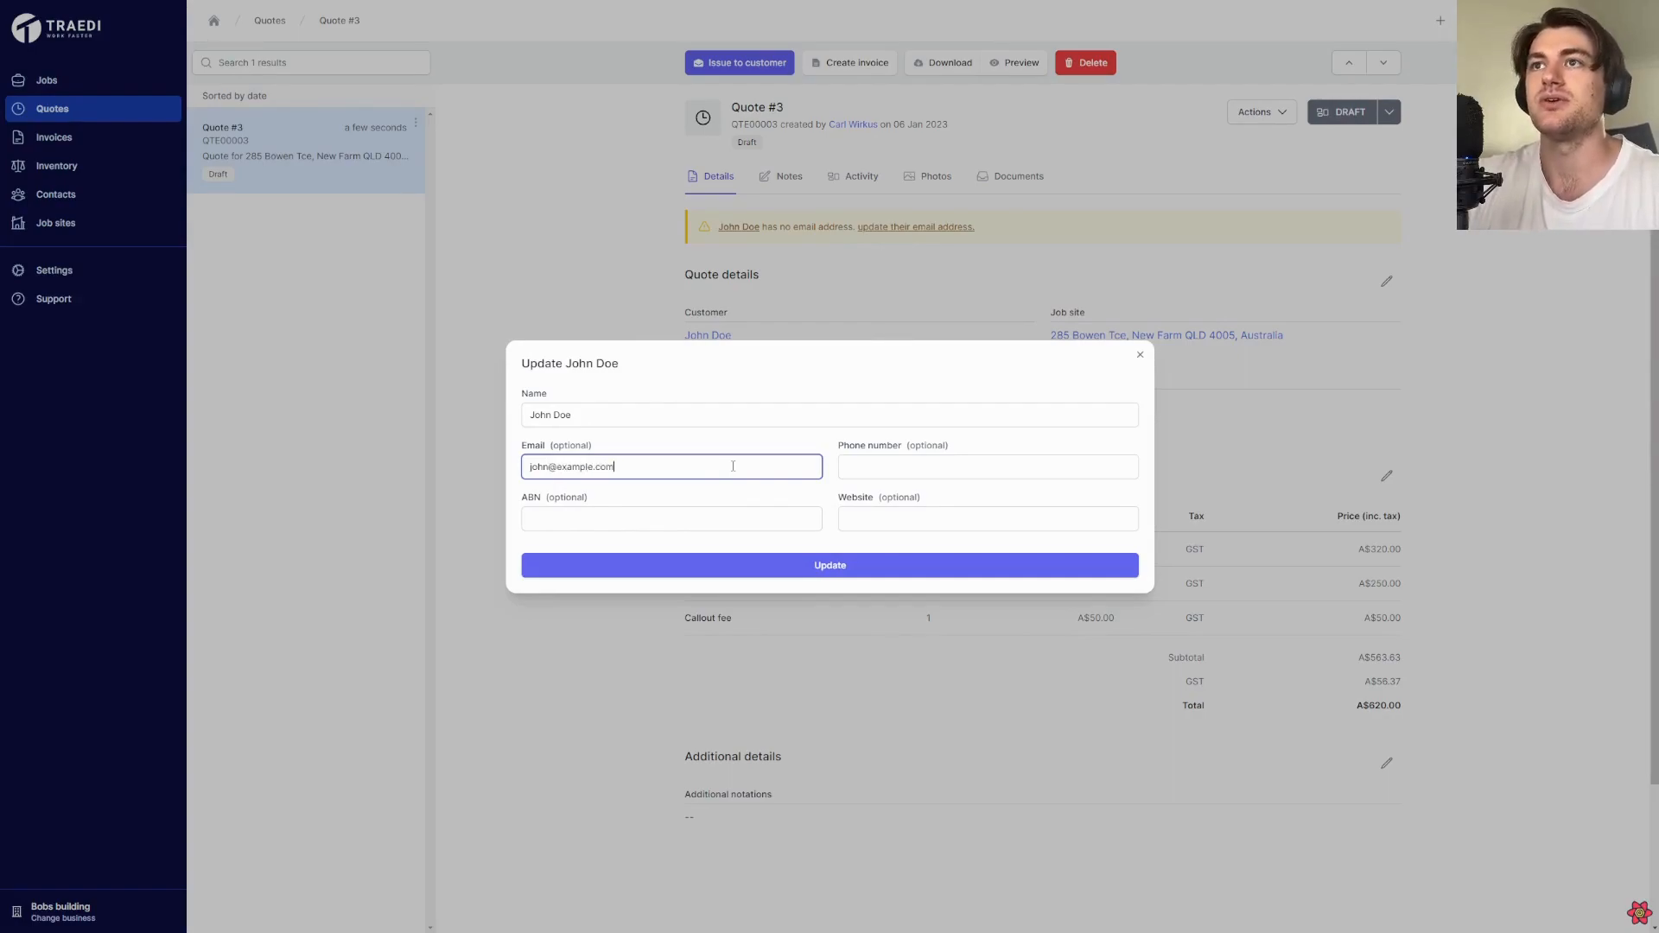
click(667, 567)
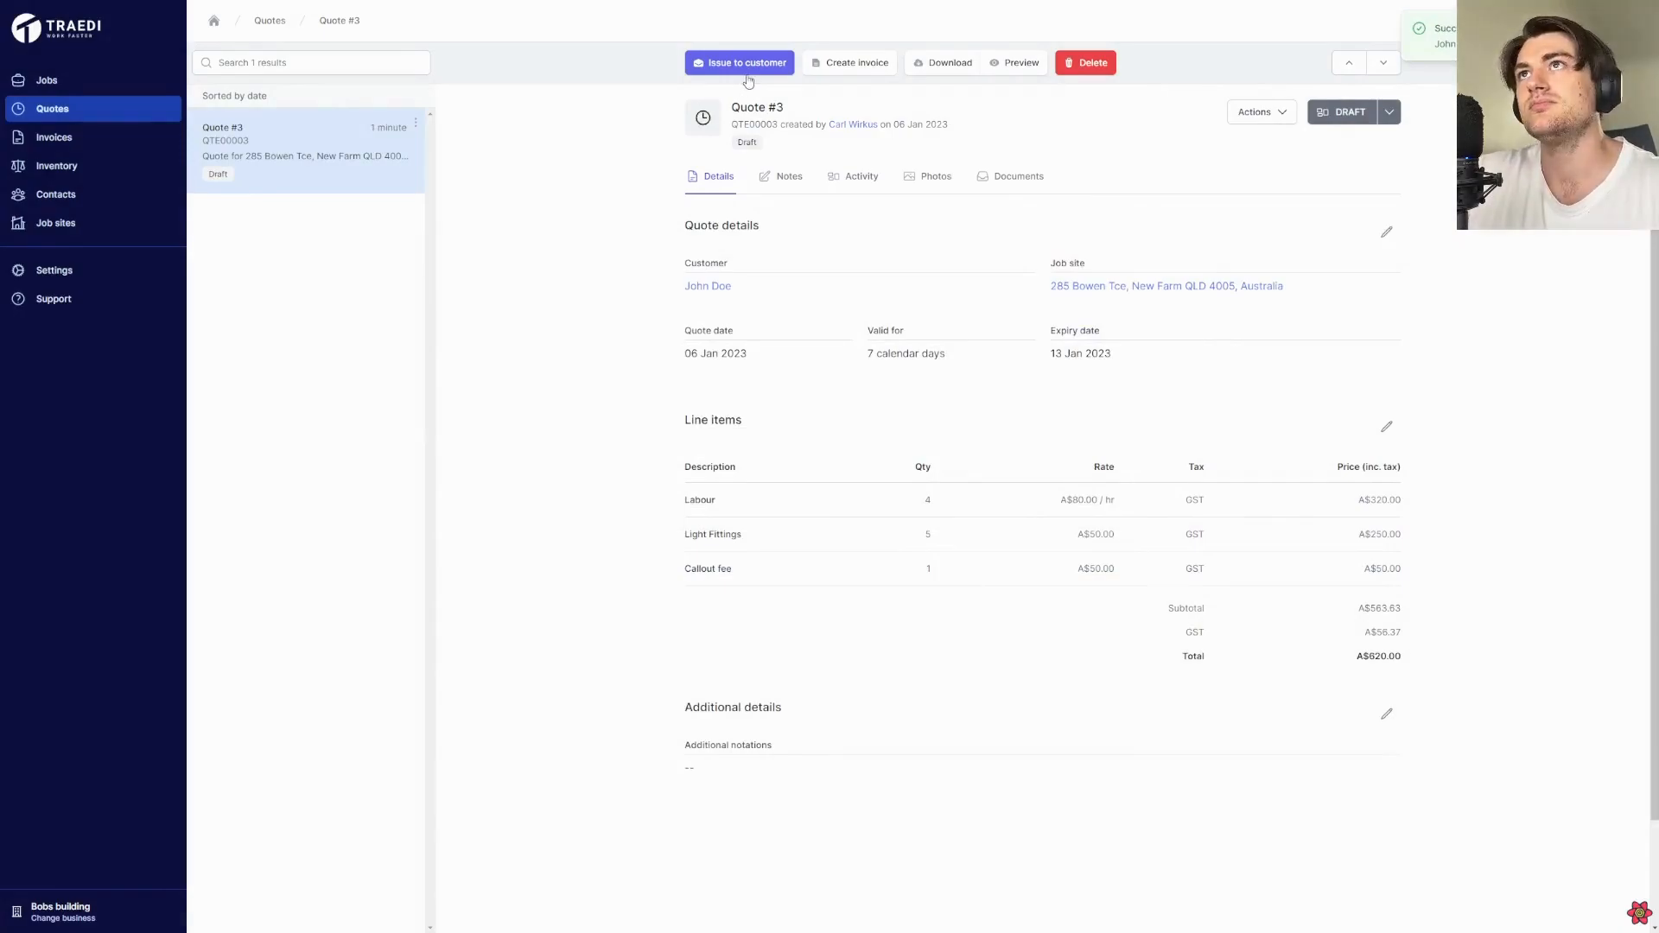
Issue the draft quote to the customer by e-mail with the default message and attached quote document
click(748, 65)
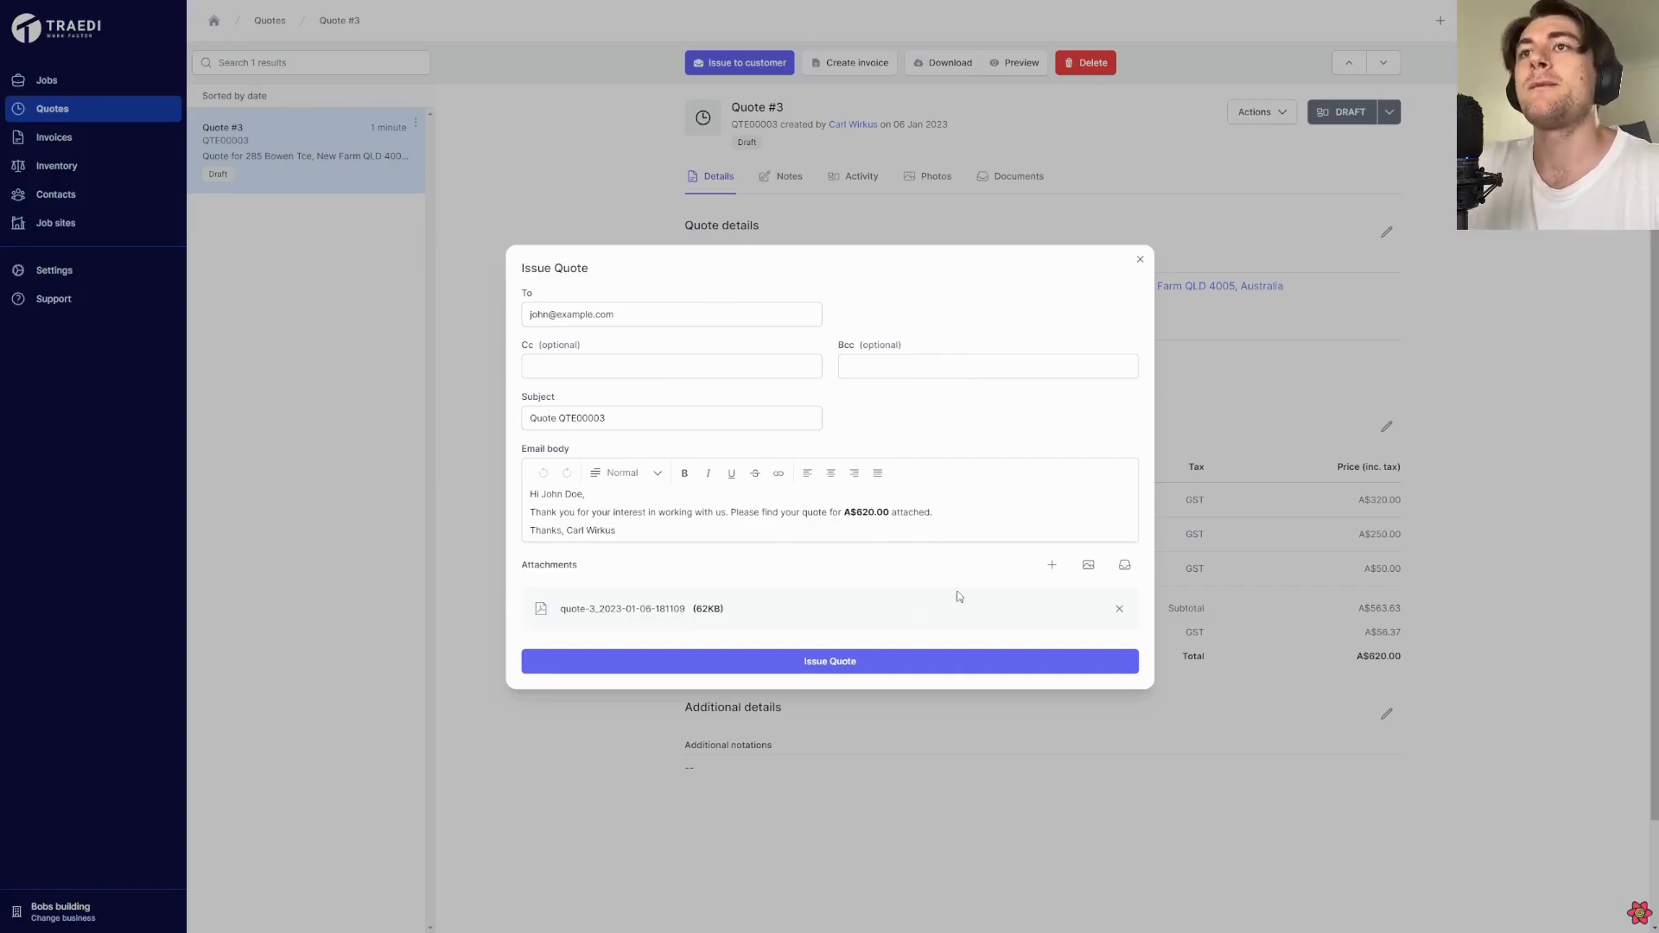
click(880, 668)
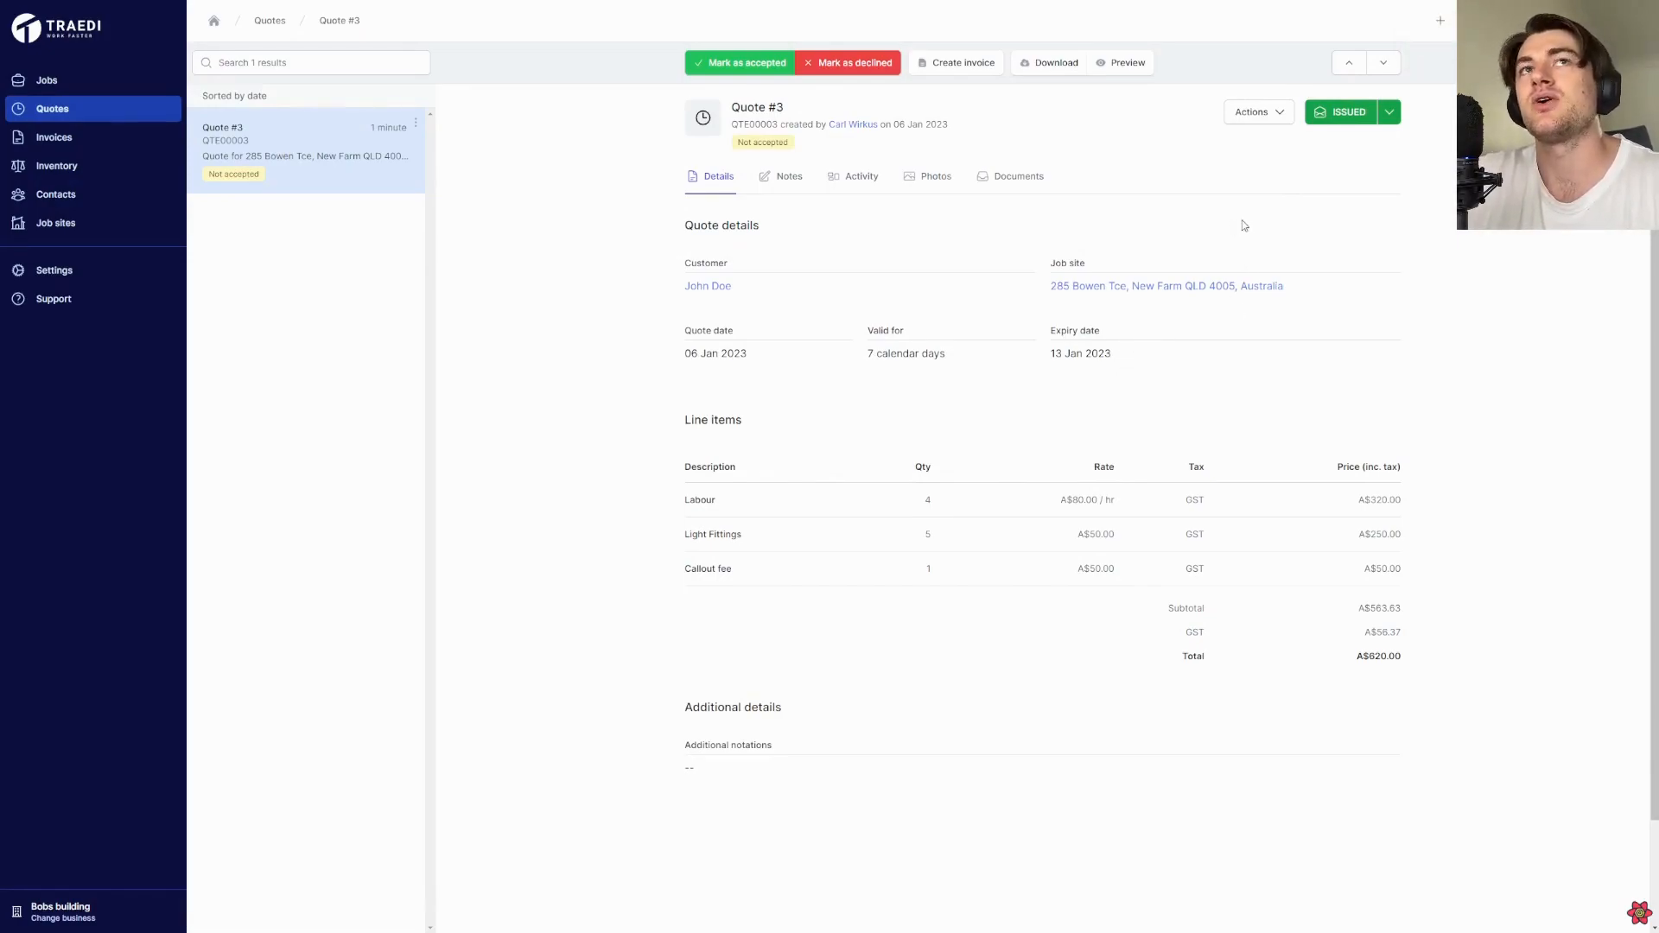
View the issued quote in the customer portal and return to the quote's details
click(1252, 118)
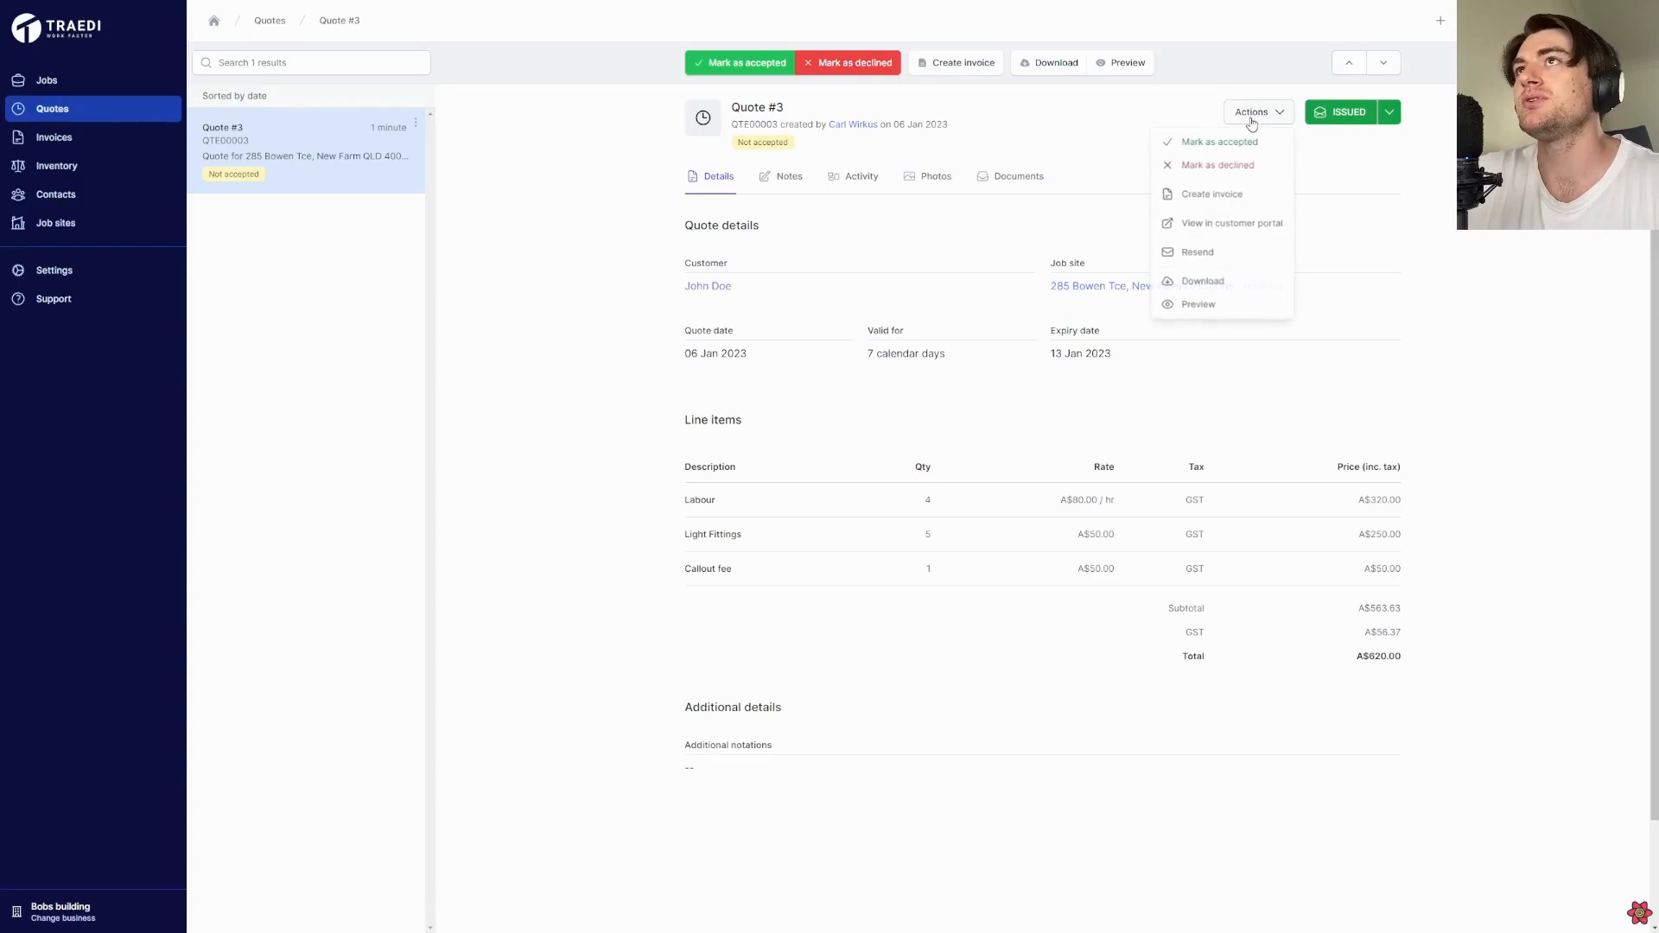
click(1253, 223)
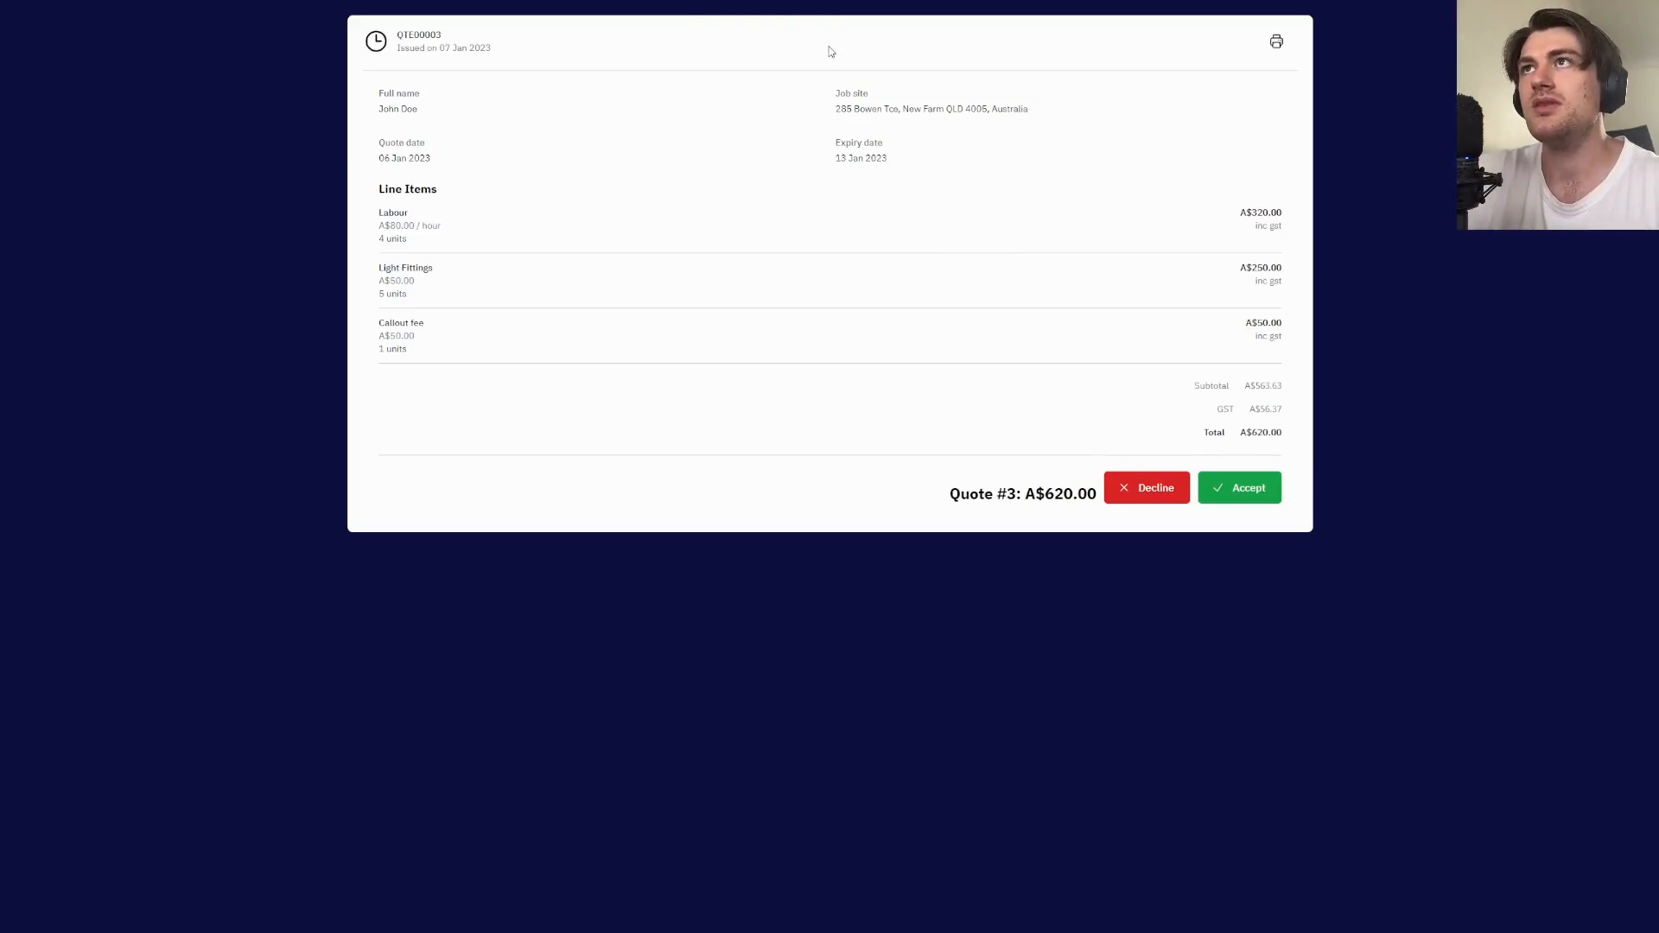
click(134, 4)
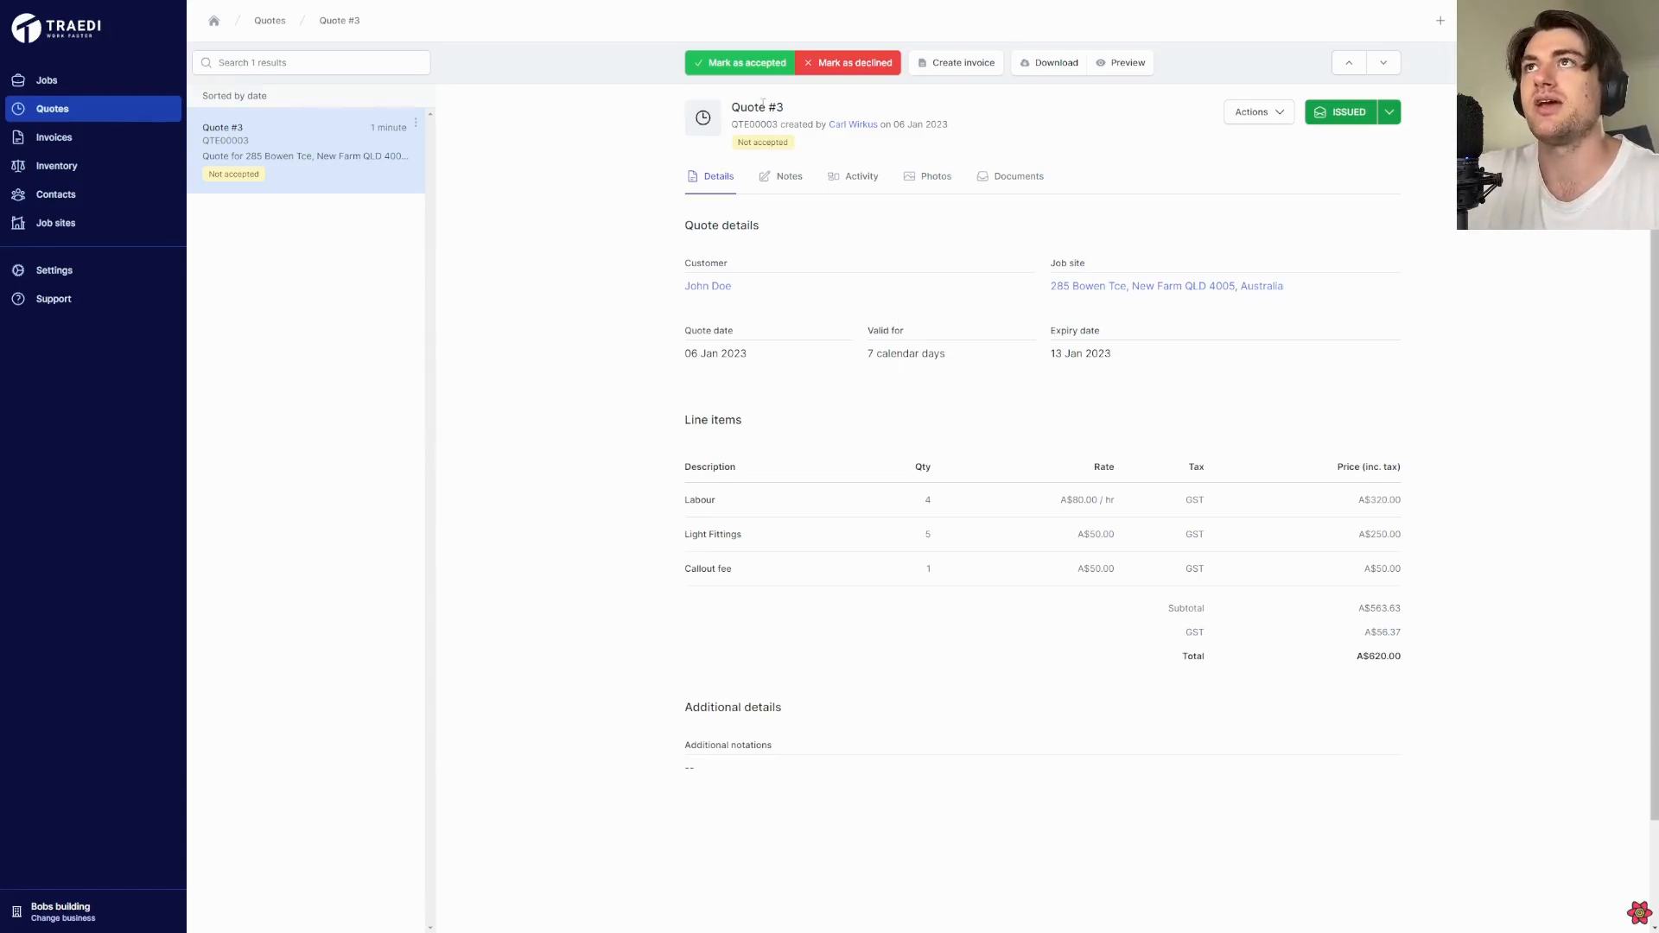
Mark the issued quote as accepted and create an invoice from it
click(742, 64)
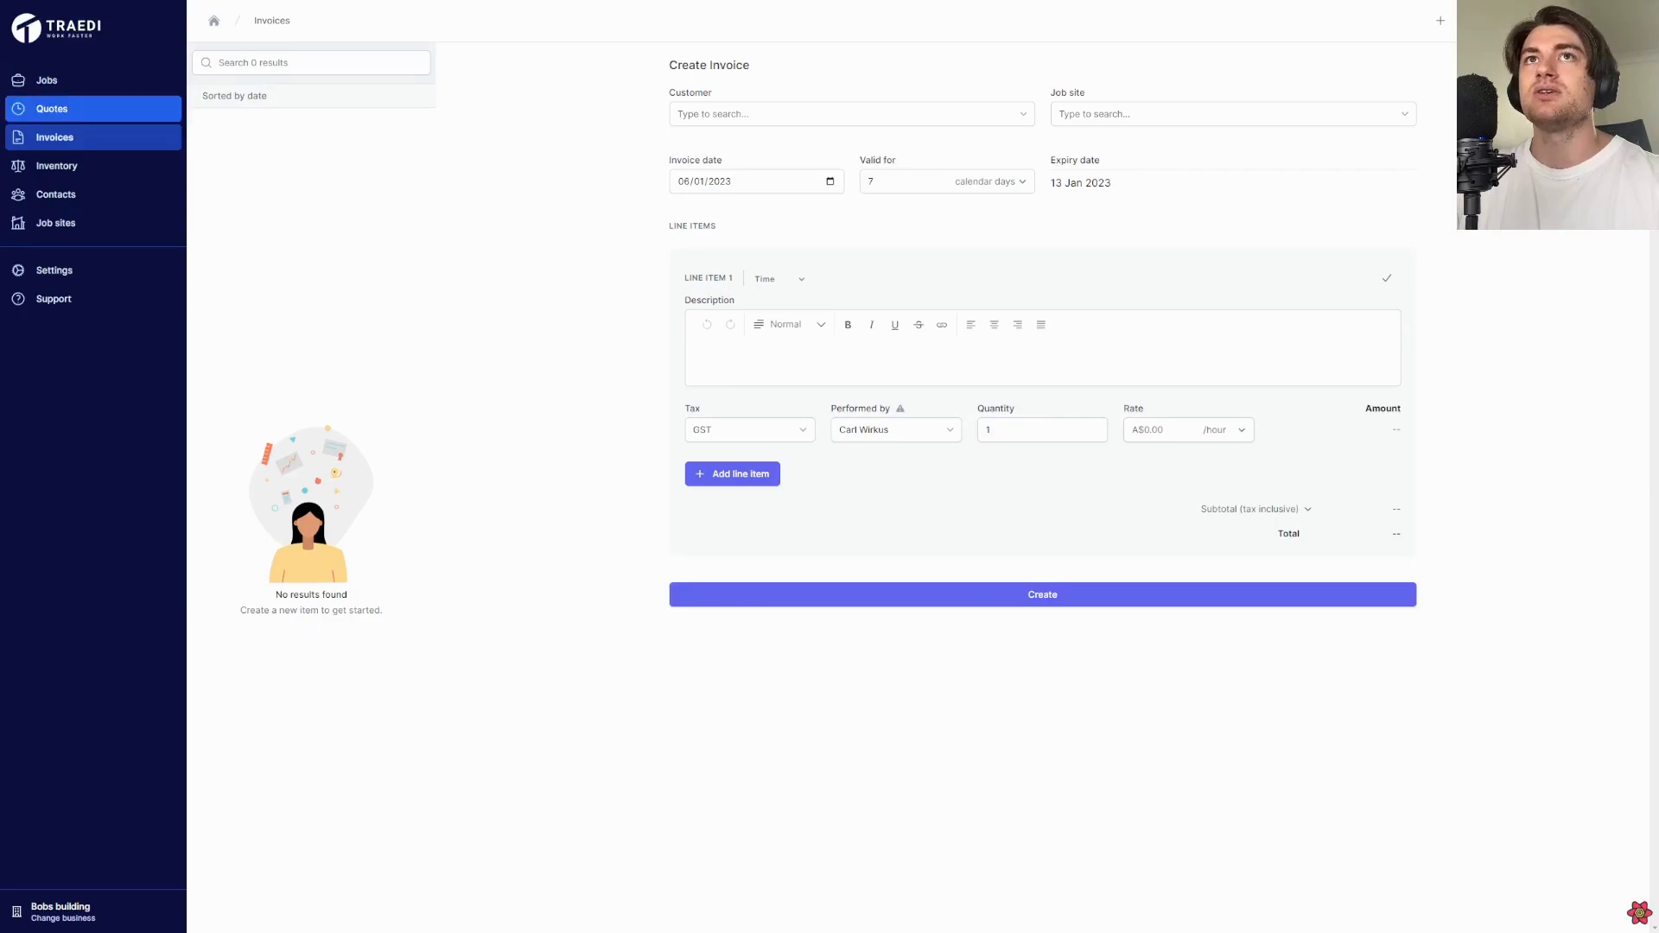
click(134, 112)
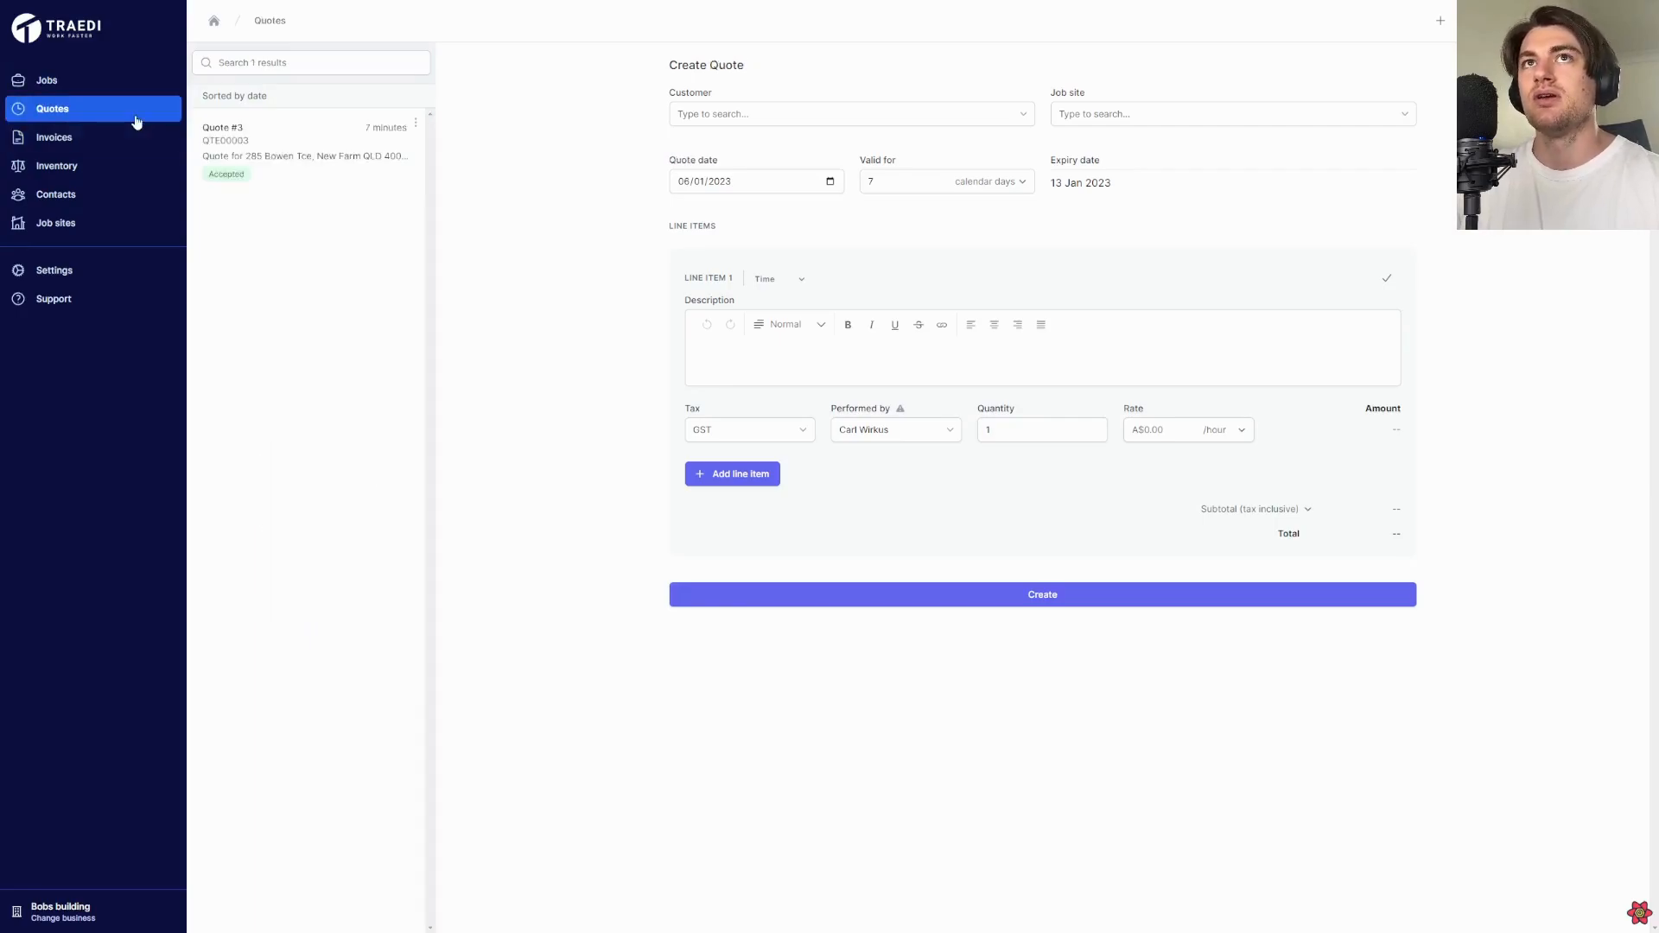
click(216, 154)
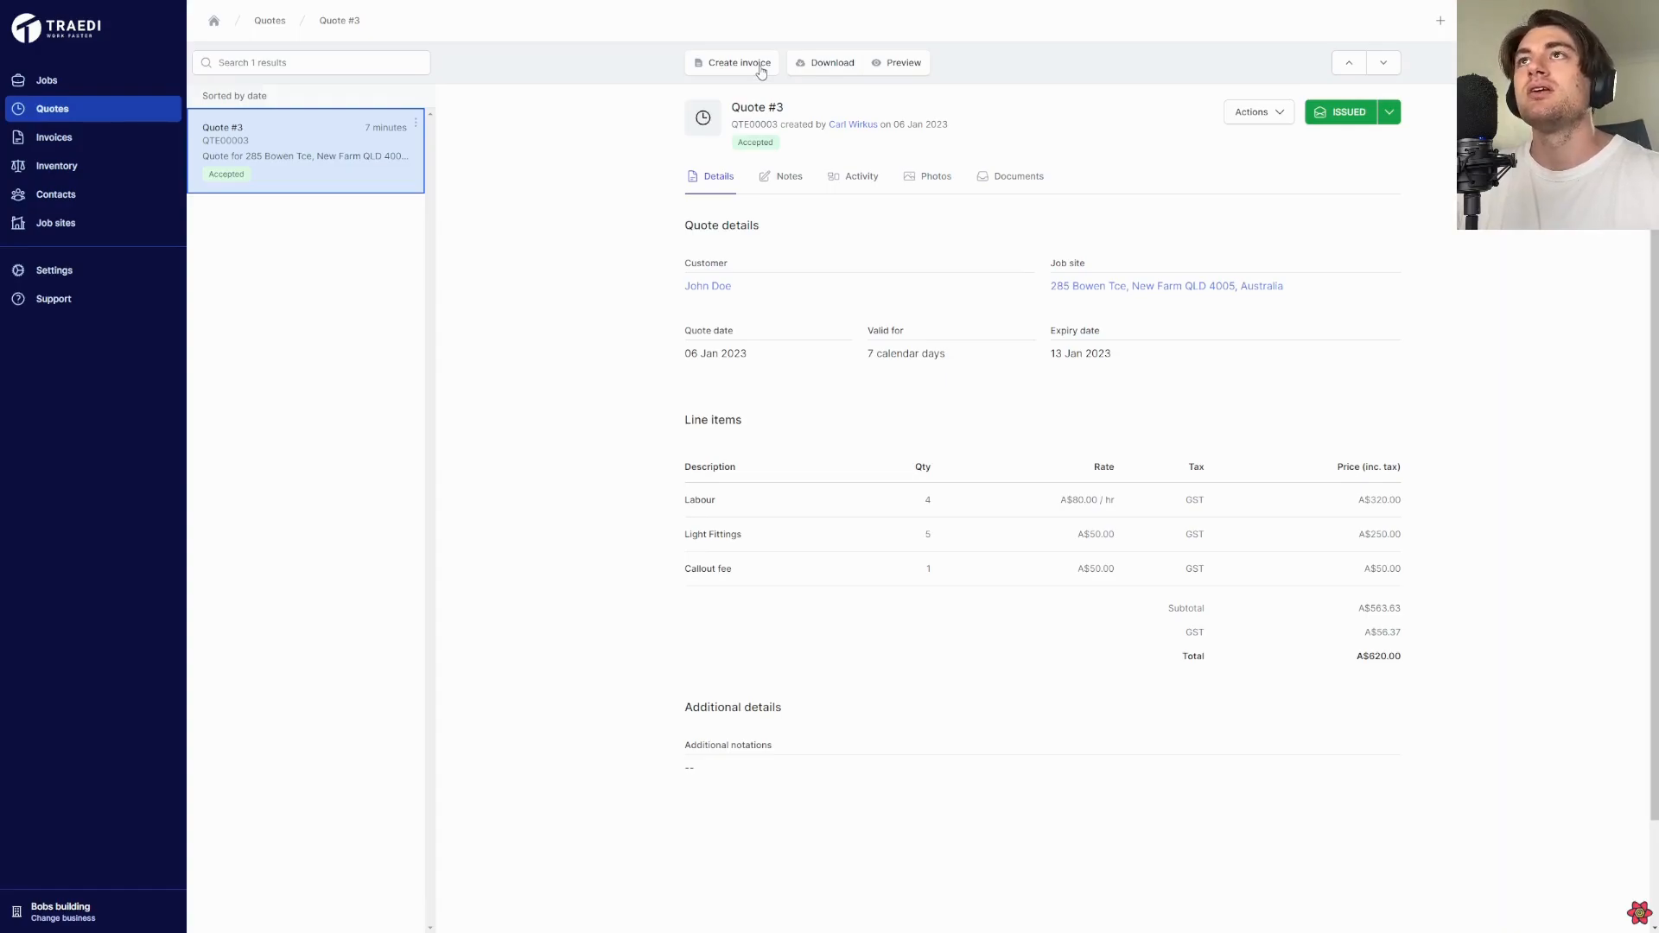
click(761, 67)
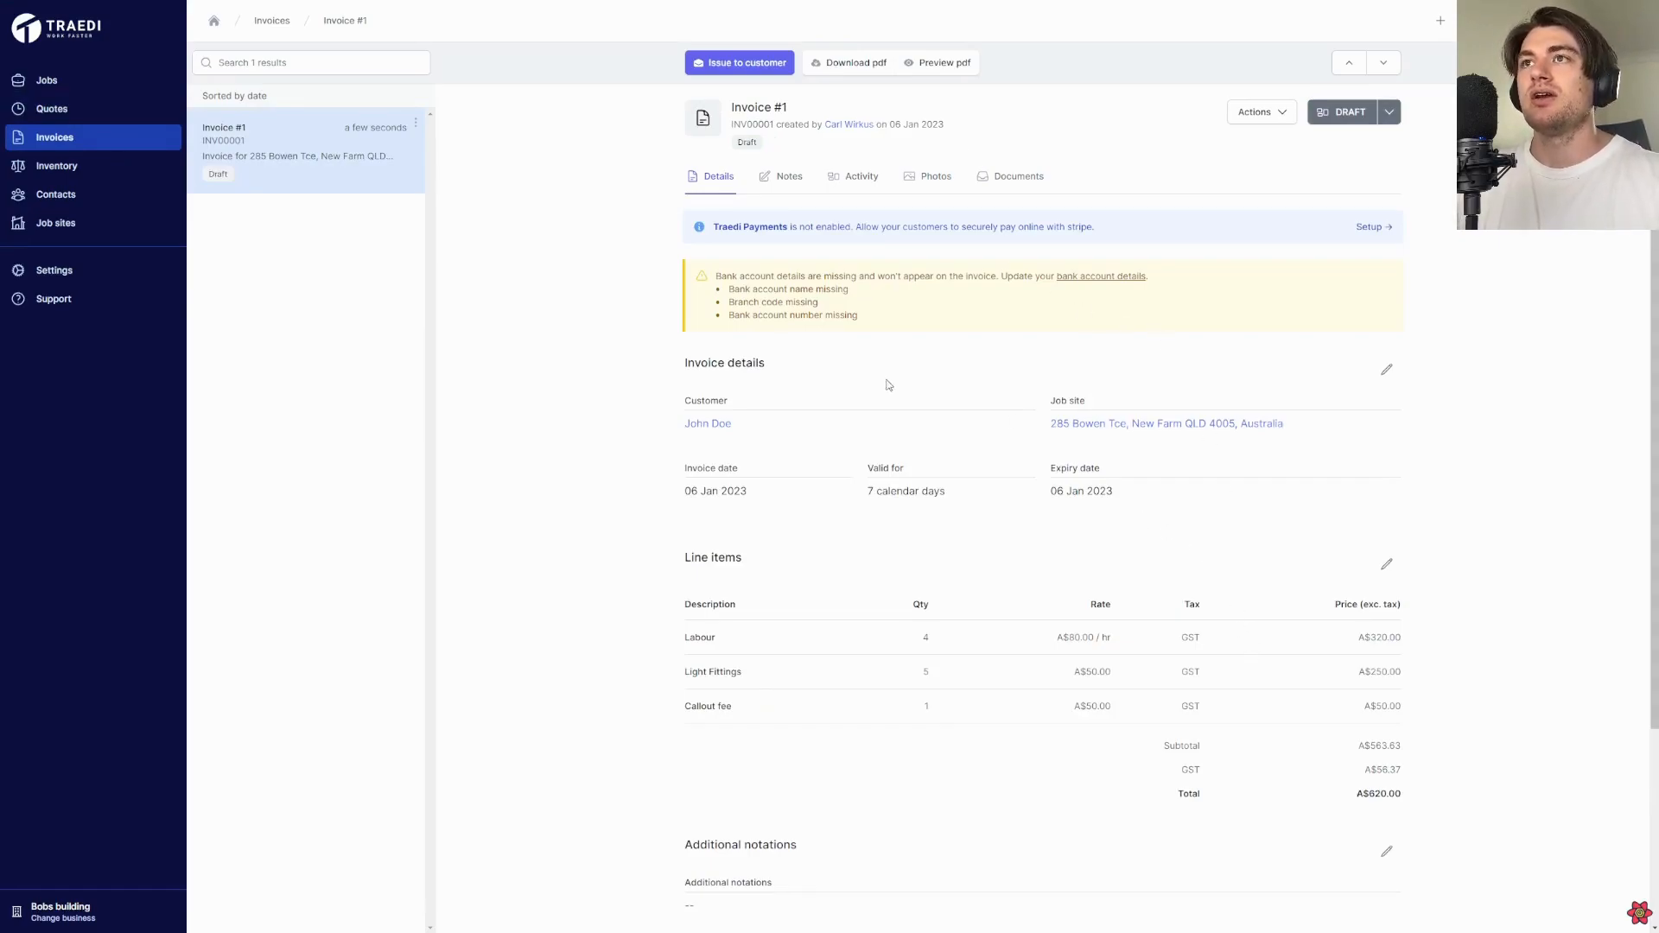
Set the Labour line item's quantity to 3 on the new invoice and save the line items
click(1388, 566)
click(1058, 770)
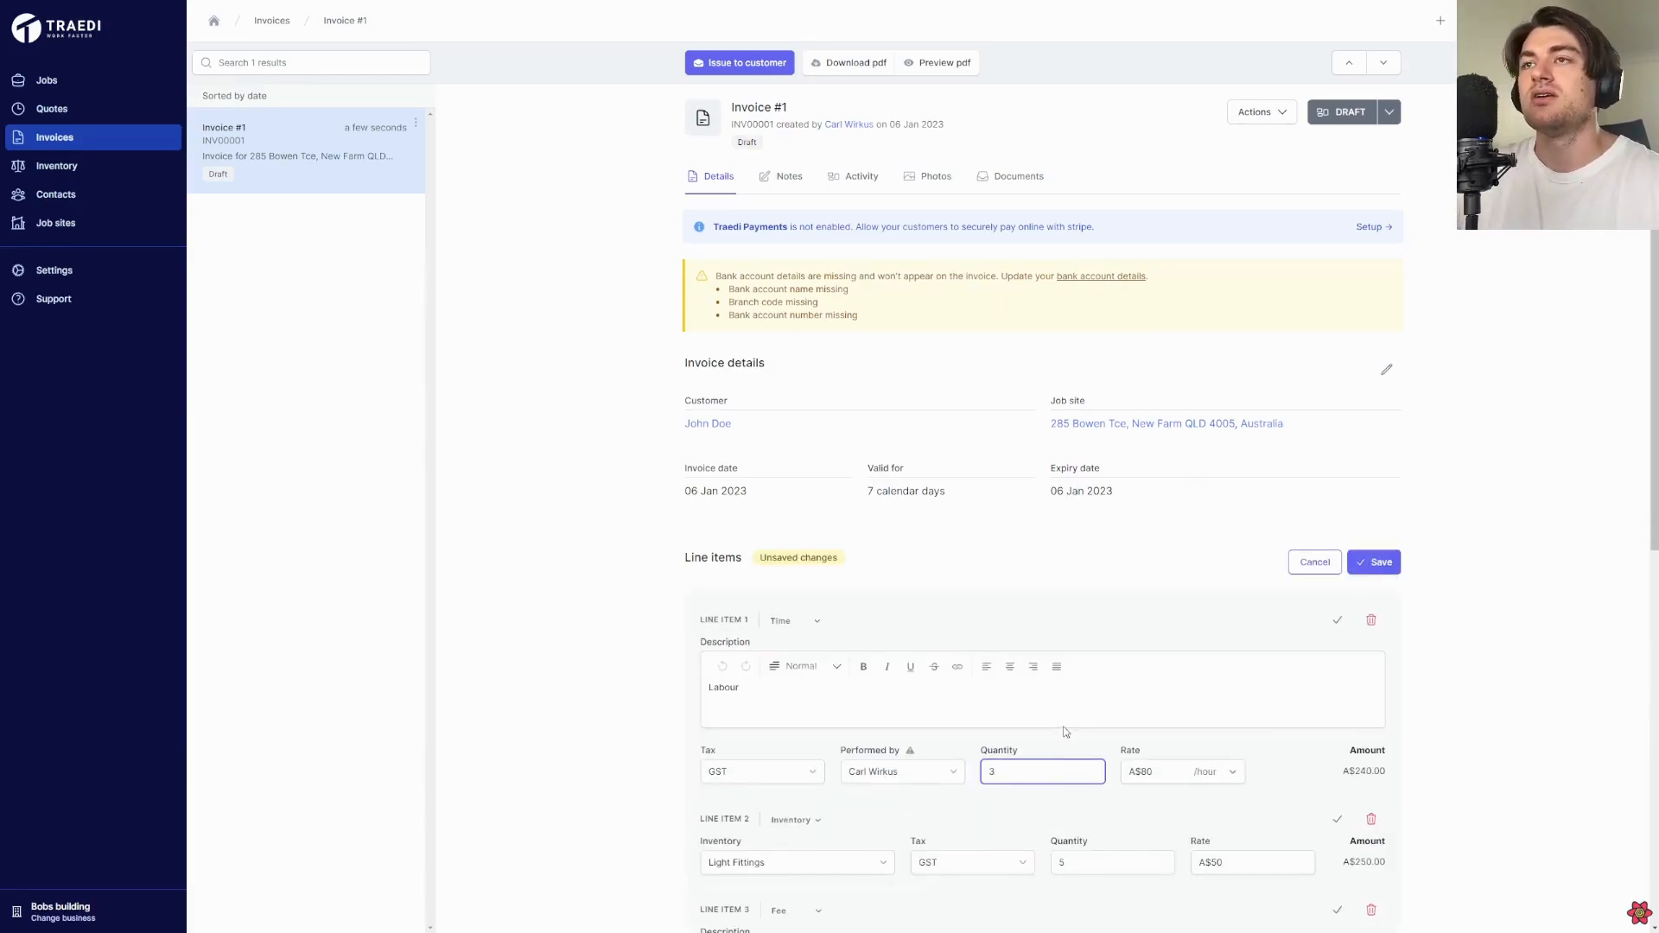
scroll(1064, 734, down, 2)
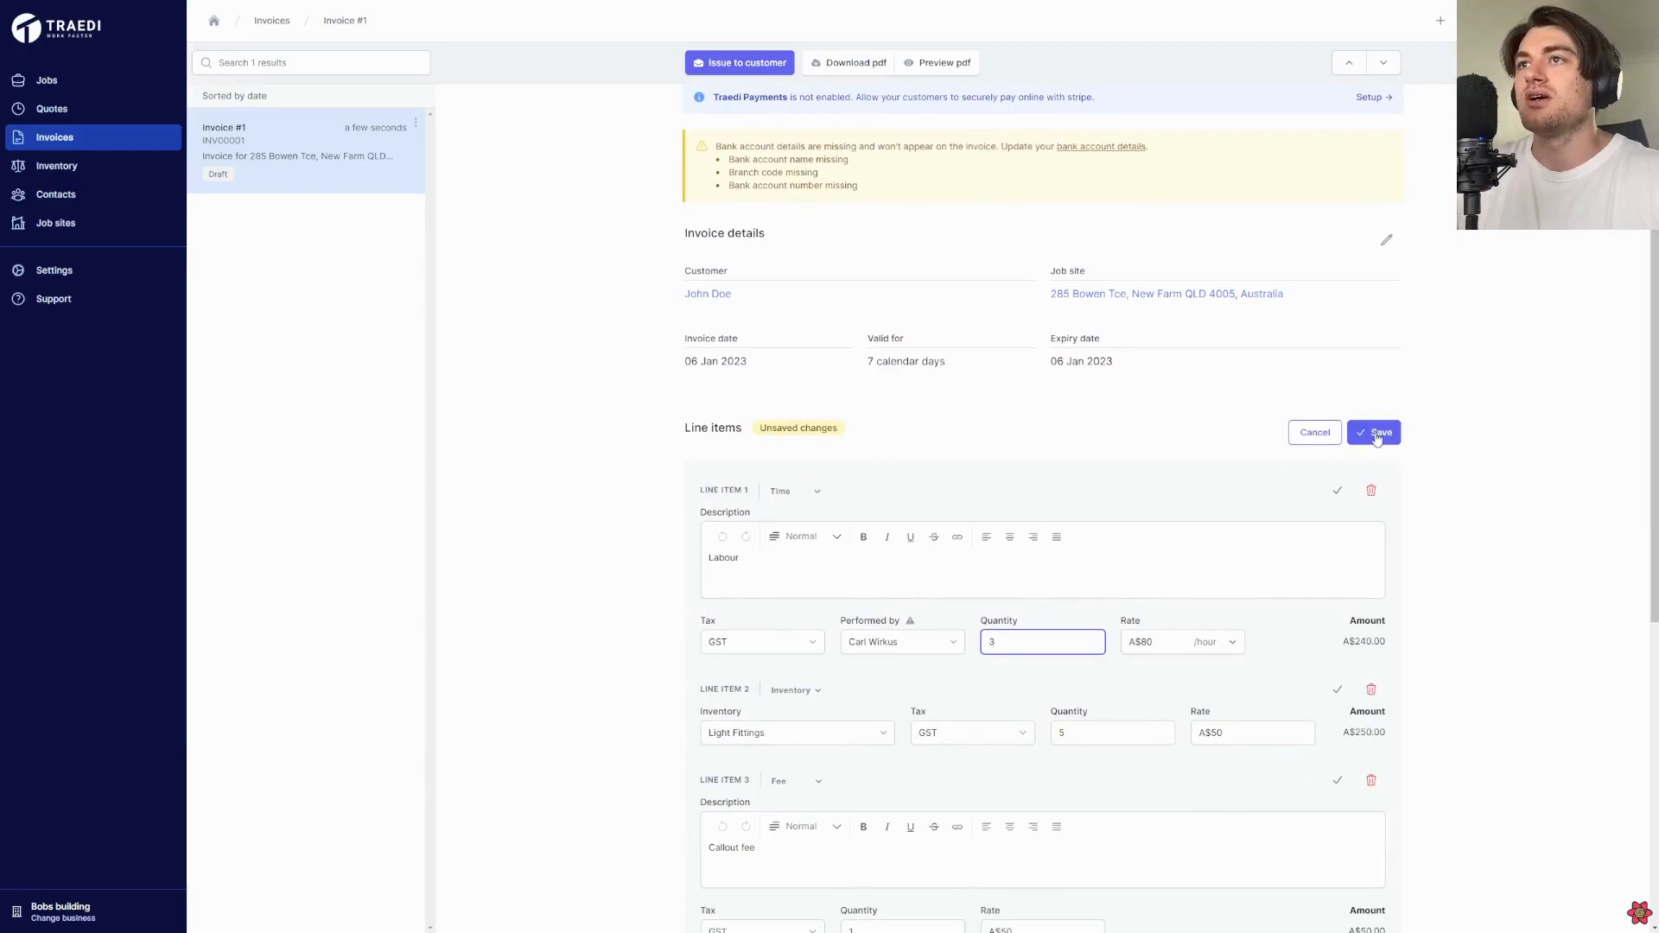
click(1379, 438)
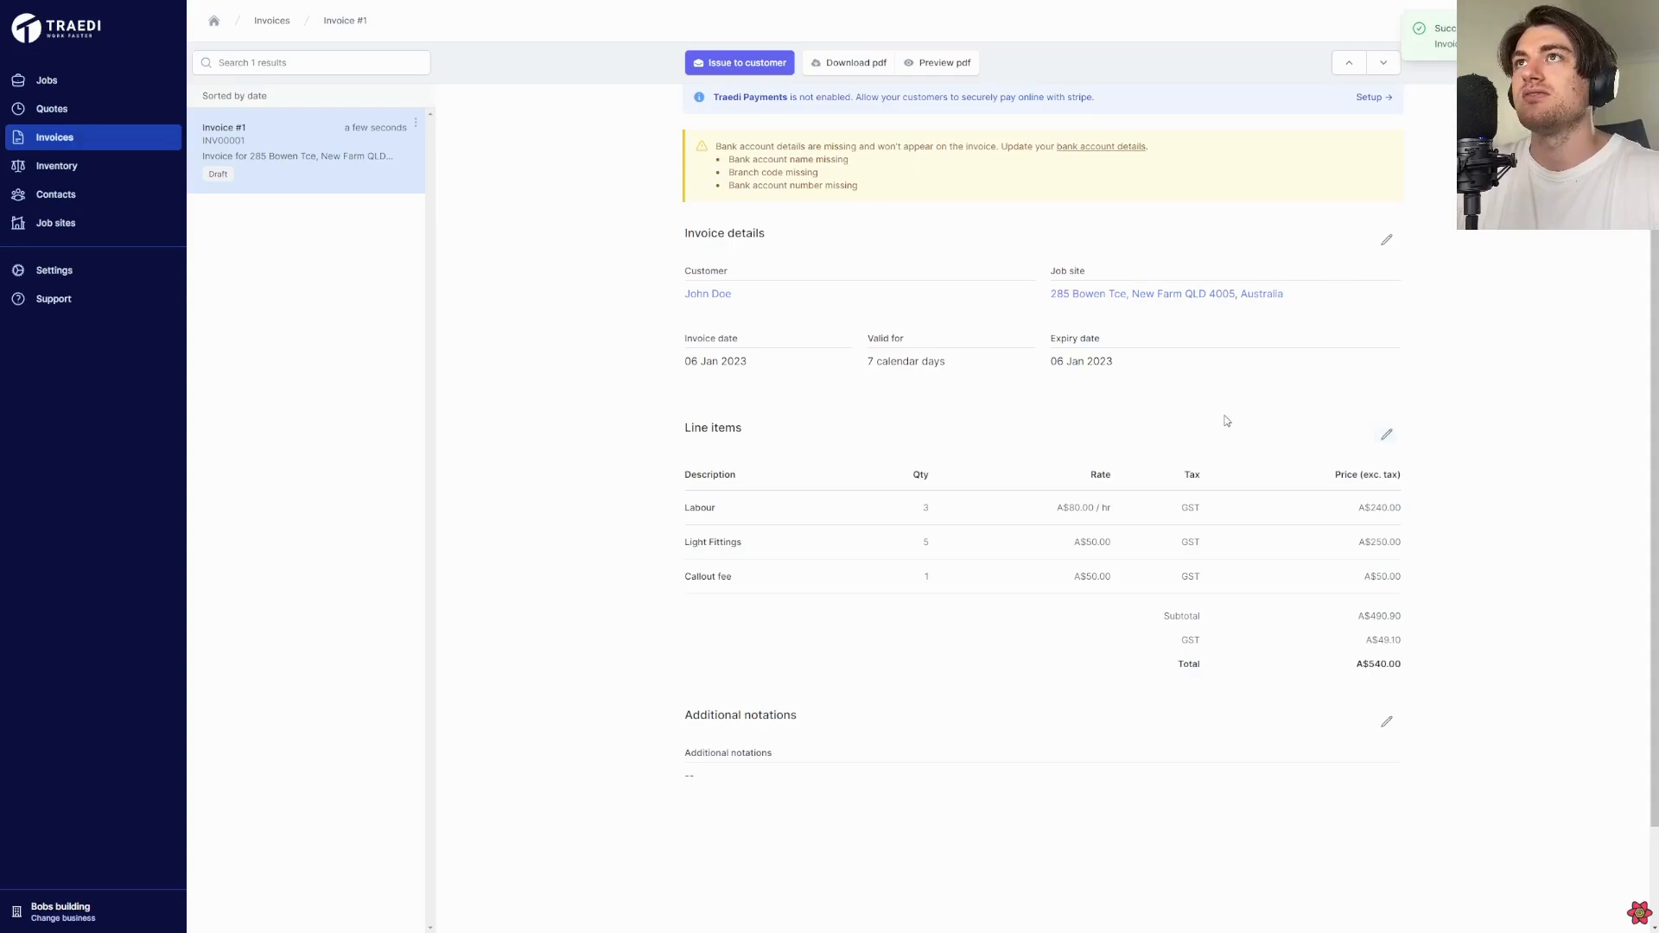
scroll(1215, 389, up, 2)
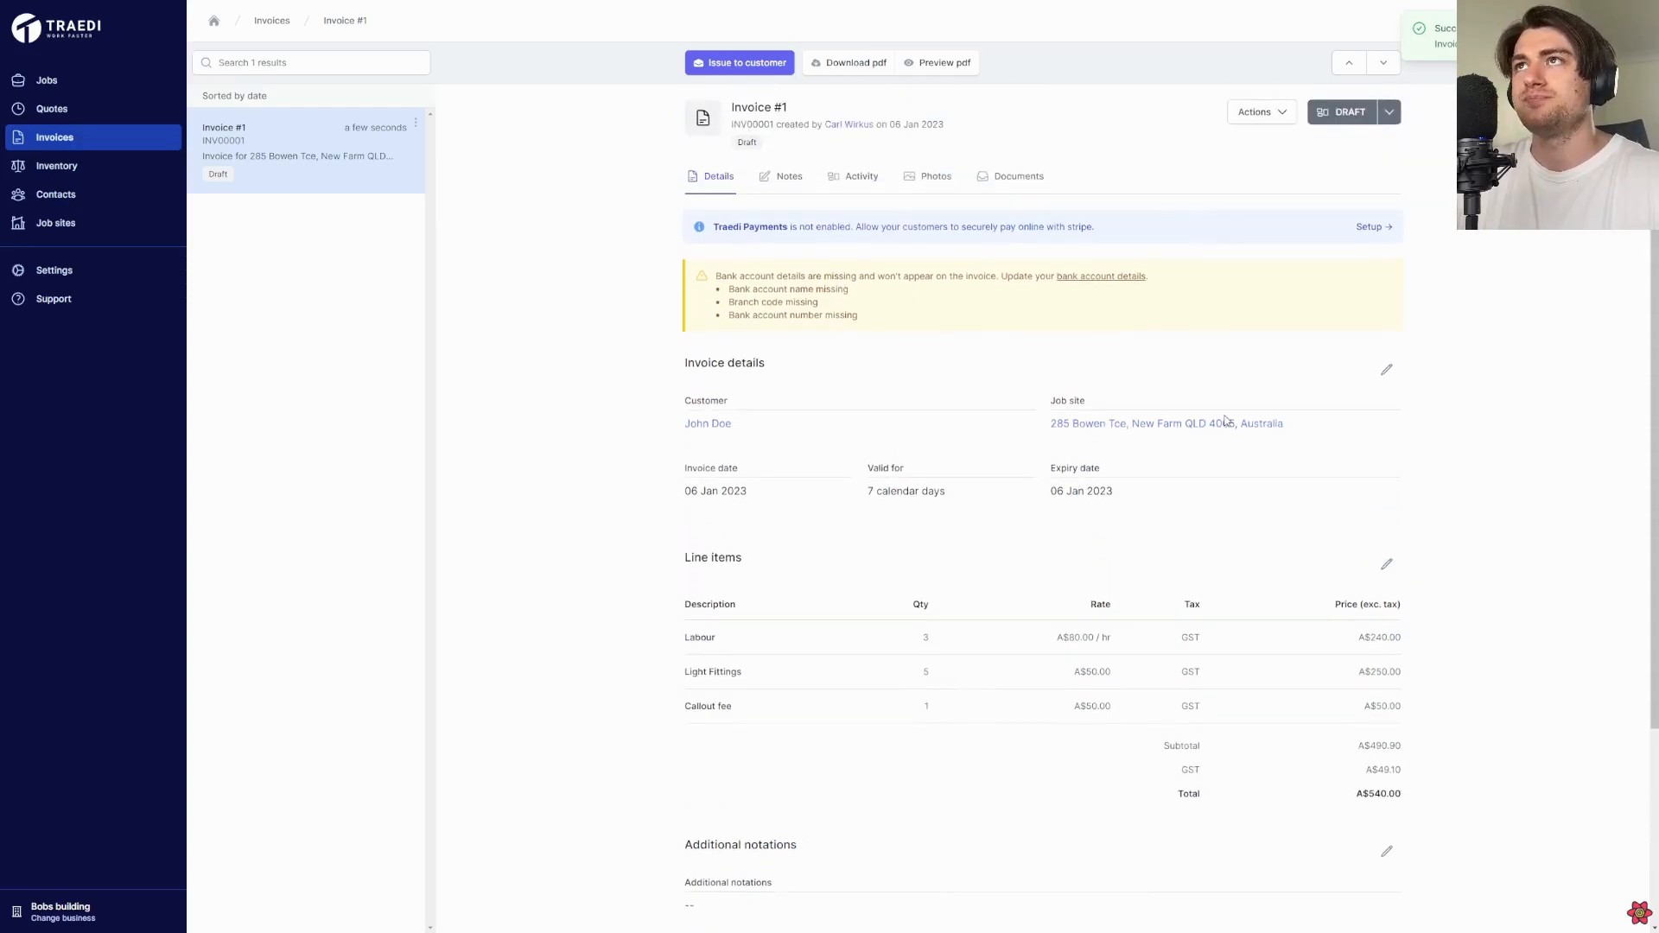
Preview the draft invoice's PDF, review its line items and payment details, and close the preview
click(956, 68)
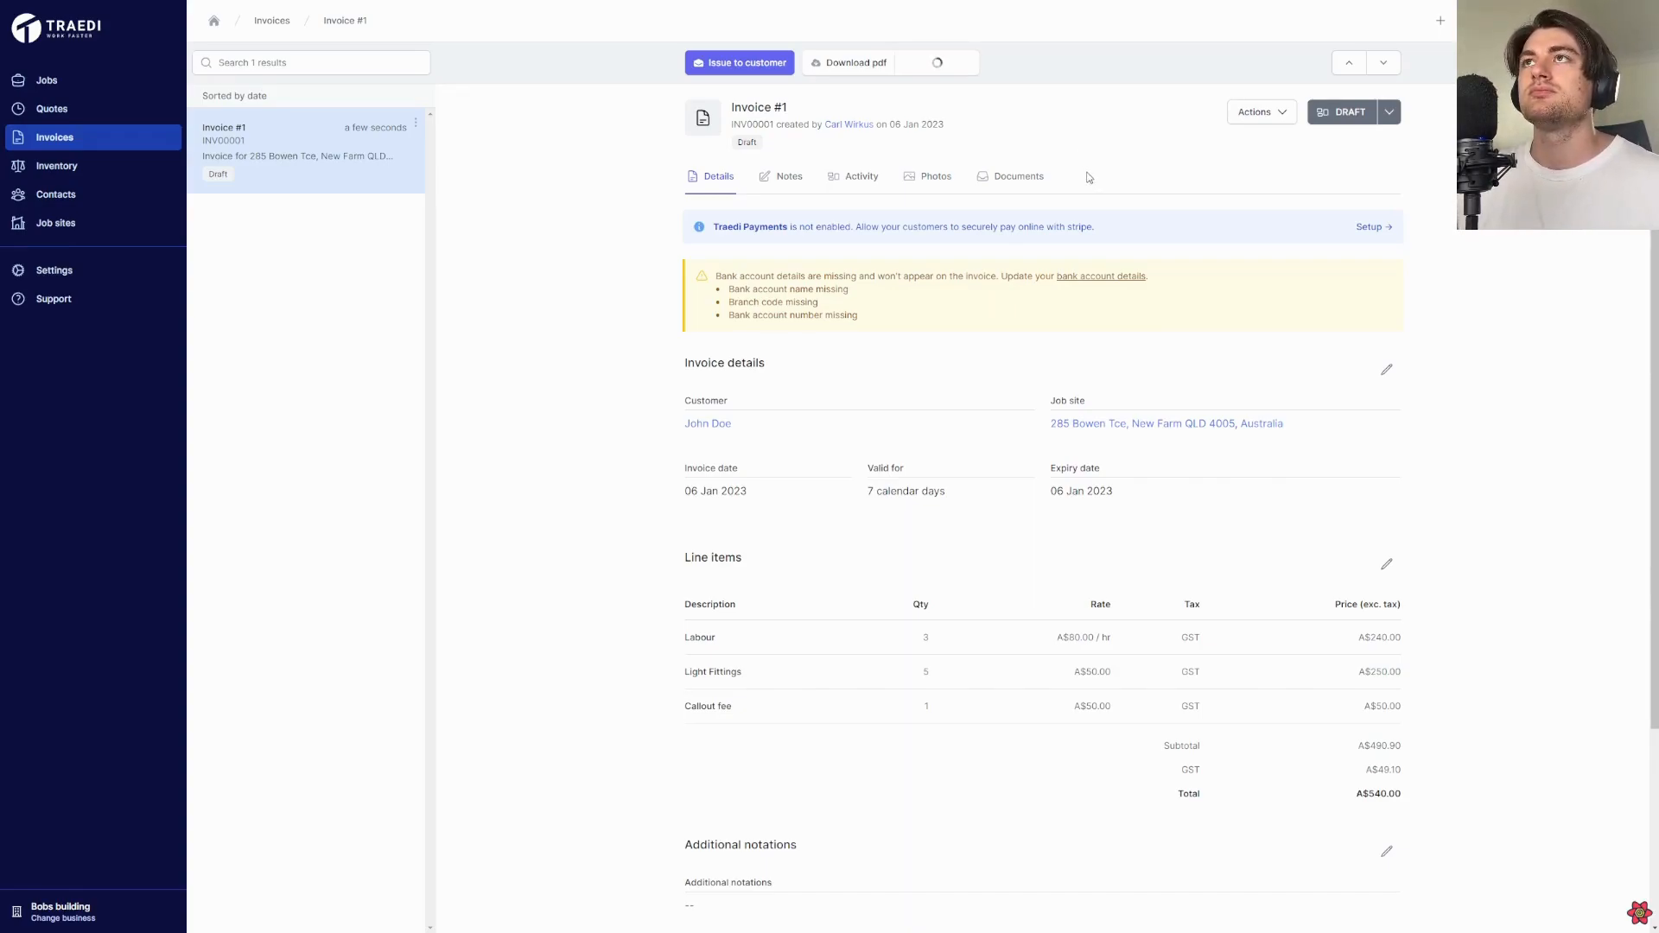
scroll(932, 445, down, 3)
scroll(933, 446, up, 2)
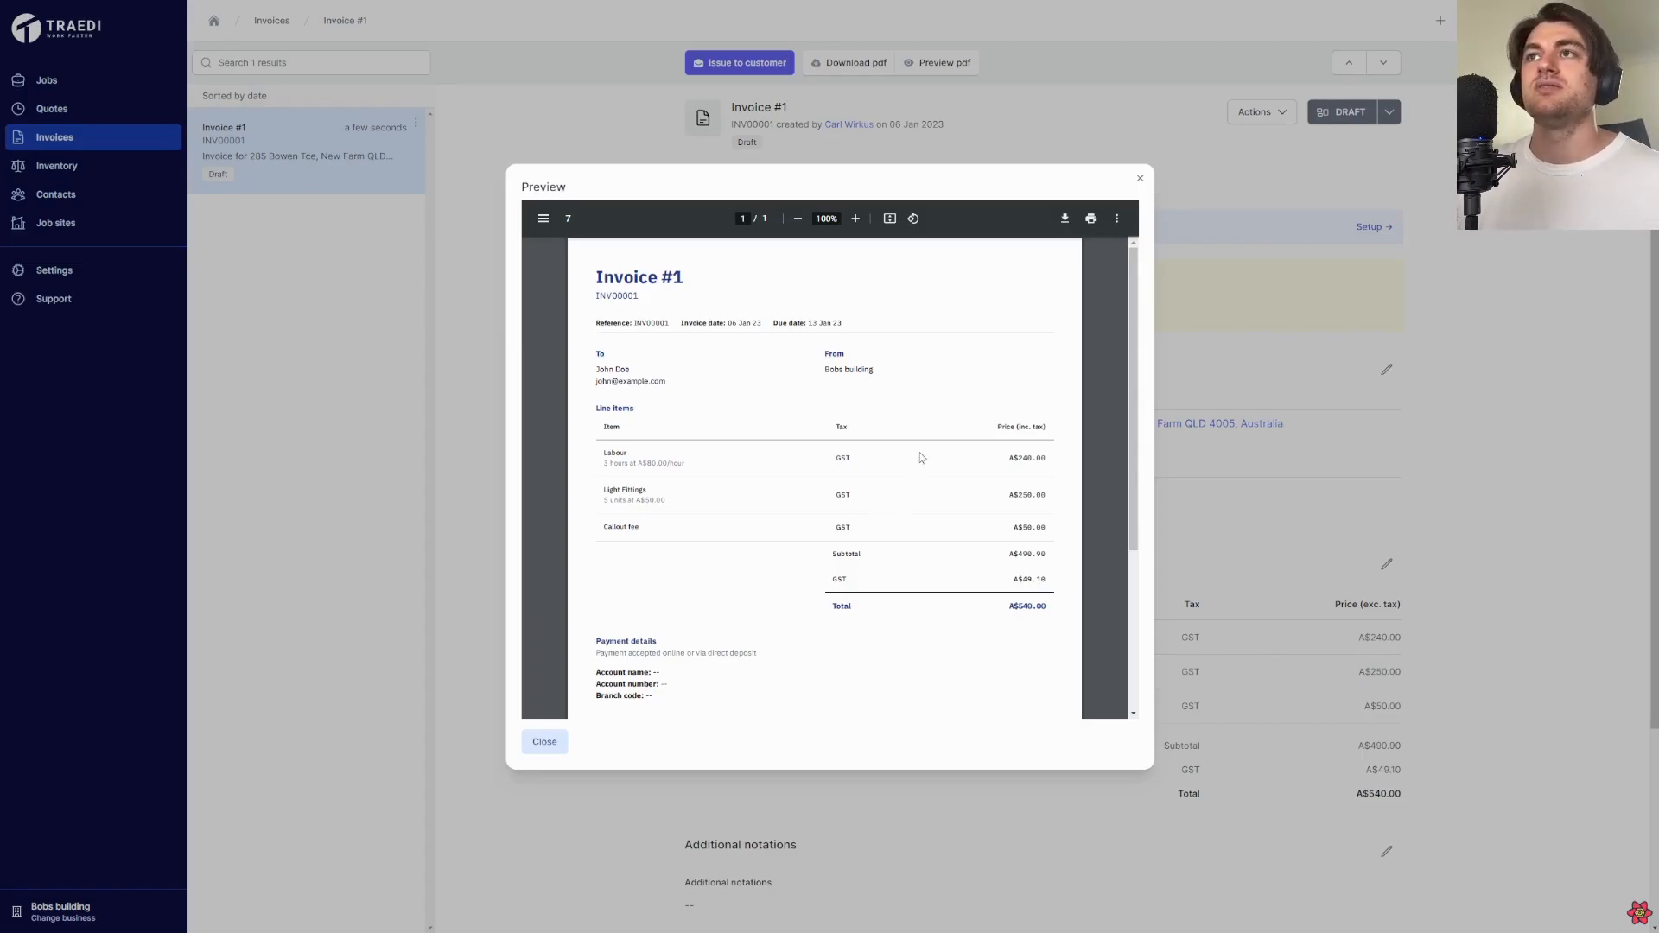
click(1140, 178)
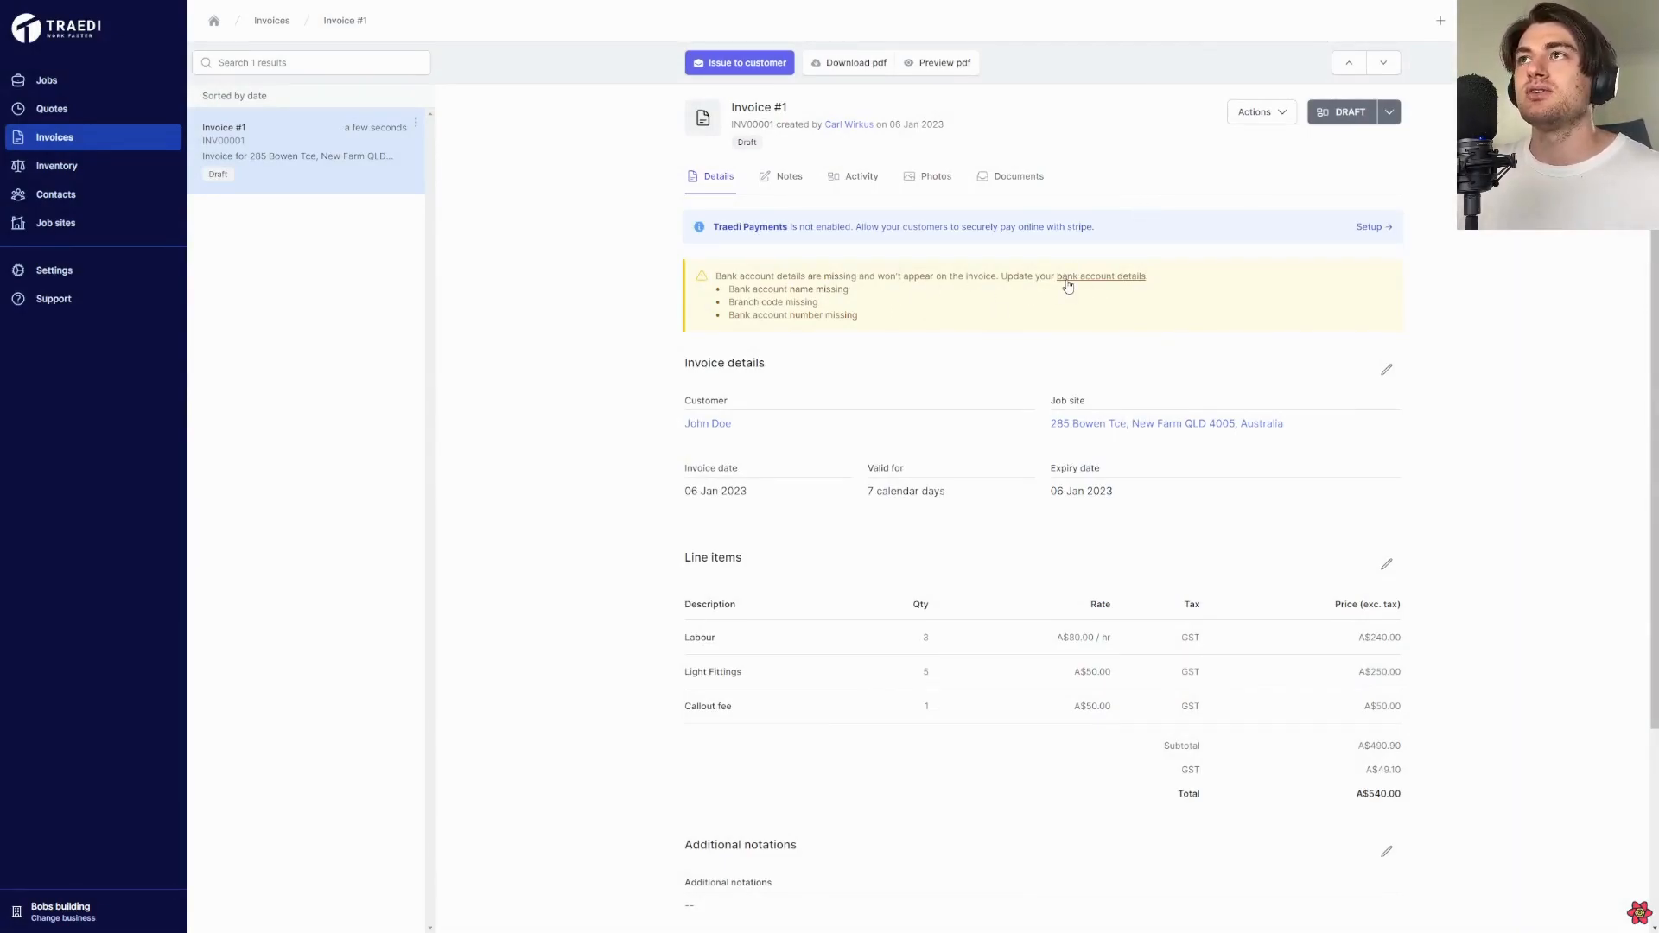
Fill in the missing bank account details for invoices: account name Test, the branch code and the account number
click(1086, 278)
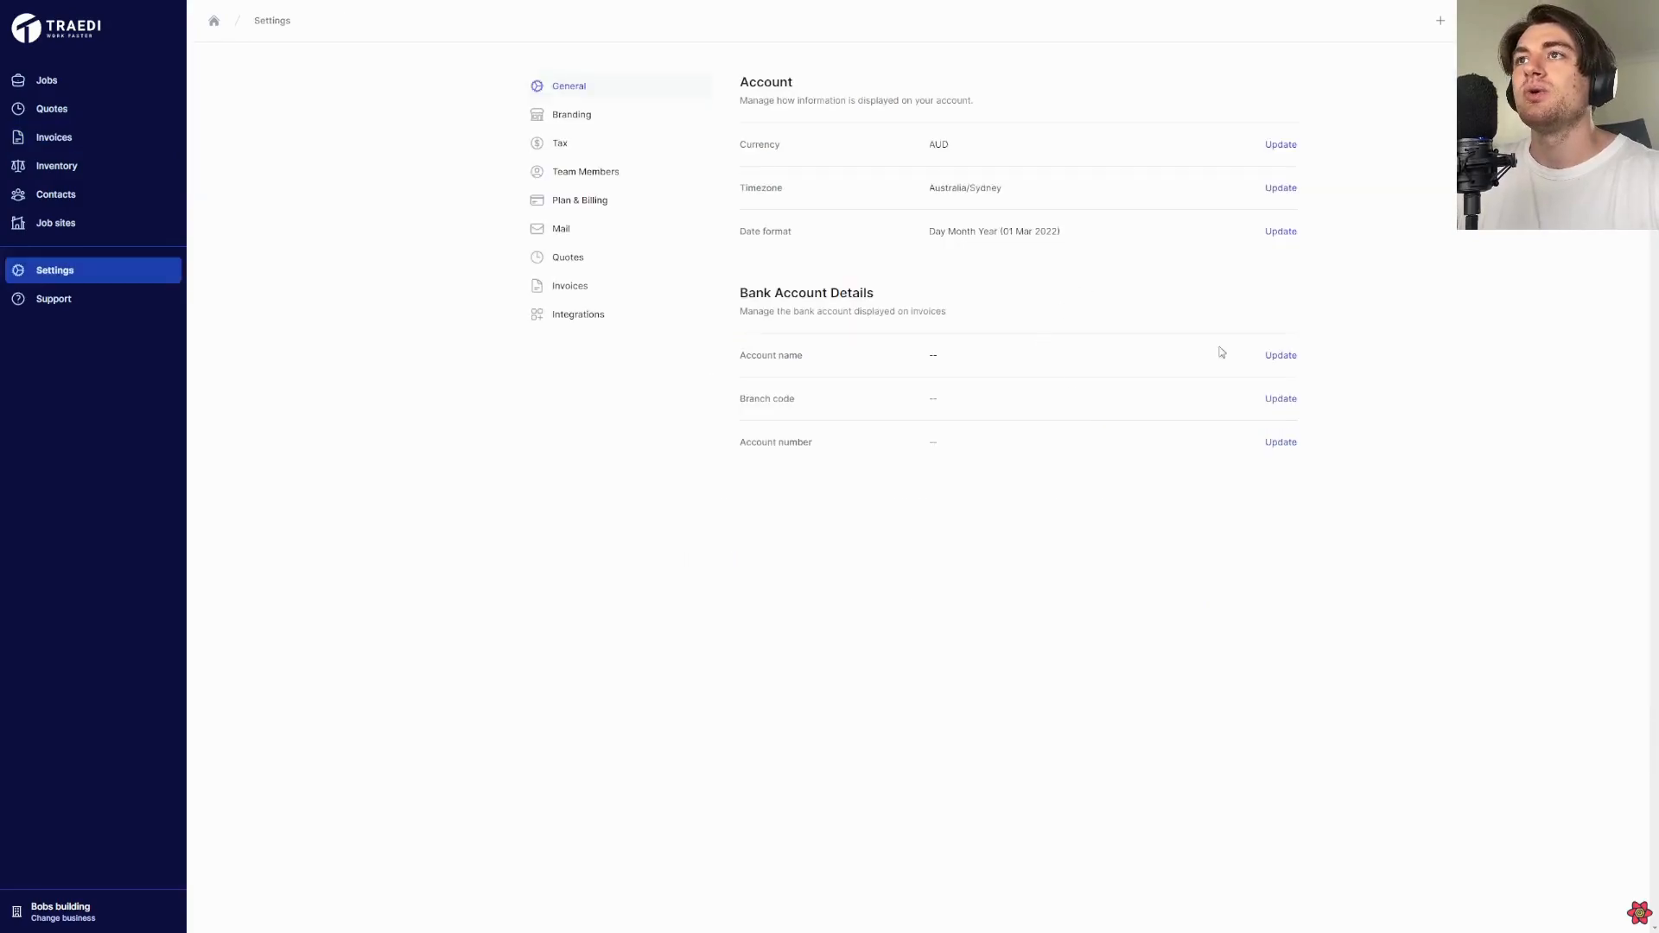
click(1279, 363)
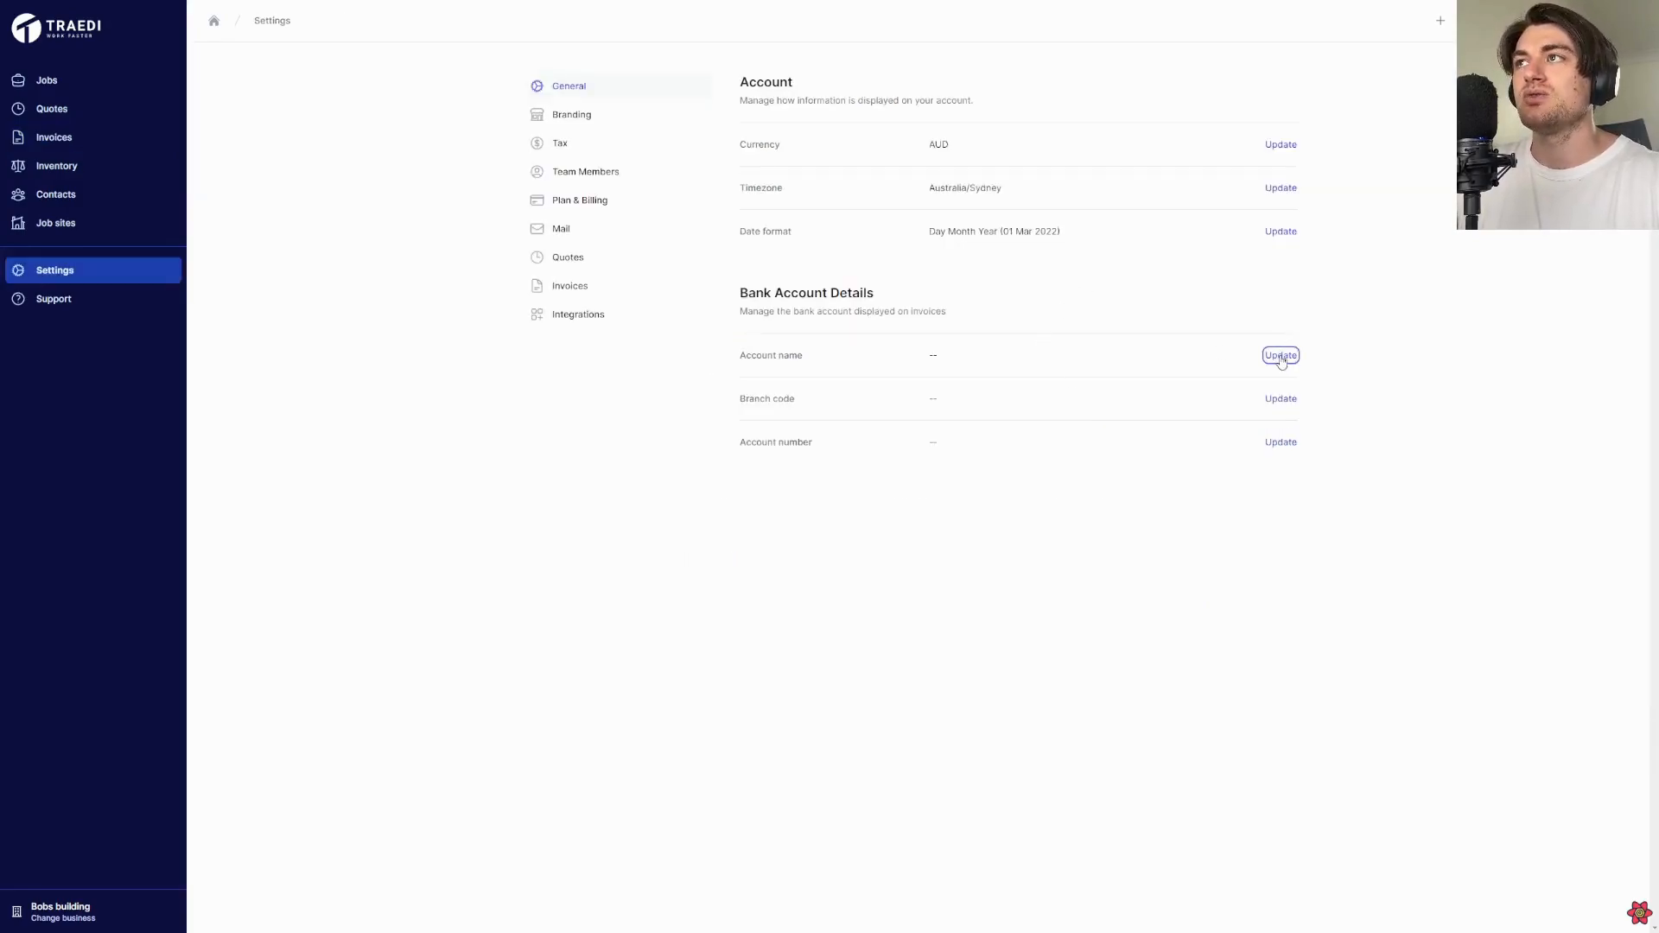
click(1281, 361)
text(Test)
click(1283, 360)
click(1280, 399)
text(1234123)
click(1262, 399)
click(1280, 443)
text(124123)
click(1271, 443)
Reopen Invoice #1, check the bank account details in its PDF preview and close the preview
click(122, 140)
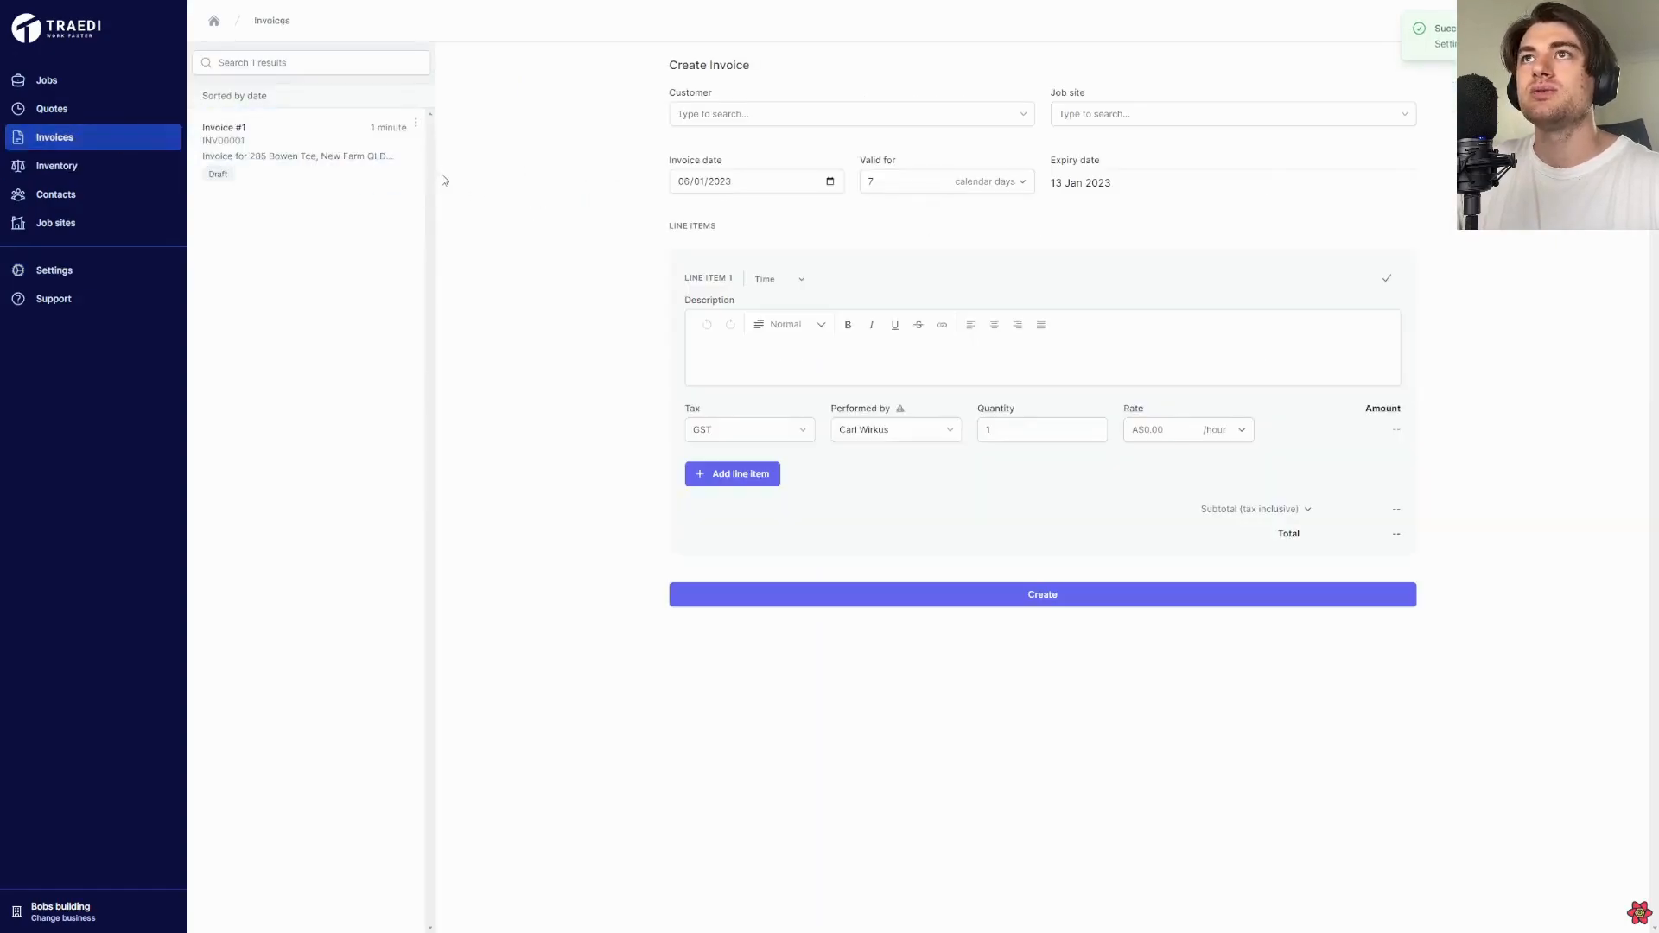
click(406, 168)
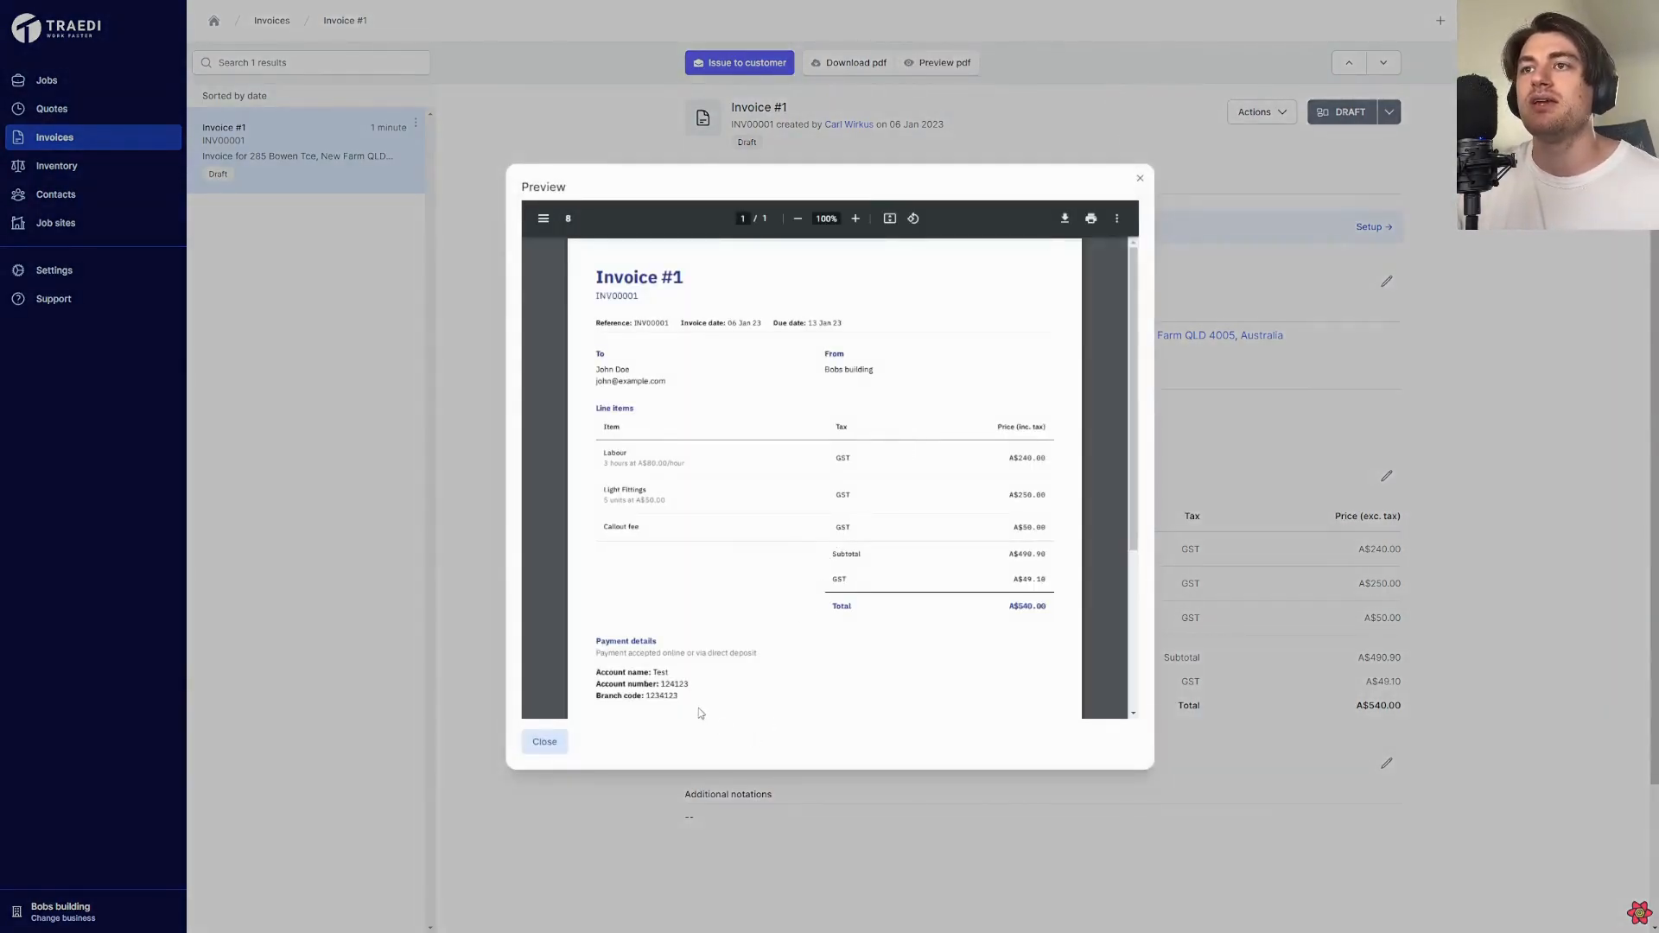
drag(690, 707, 605, 665)
click(604, 667)
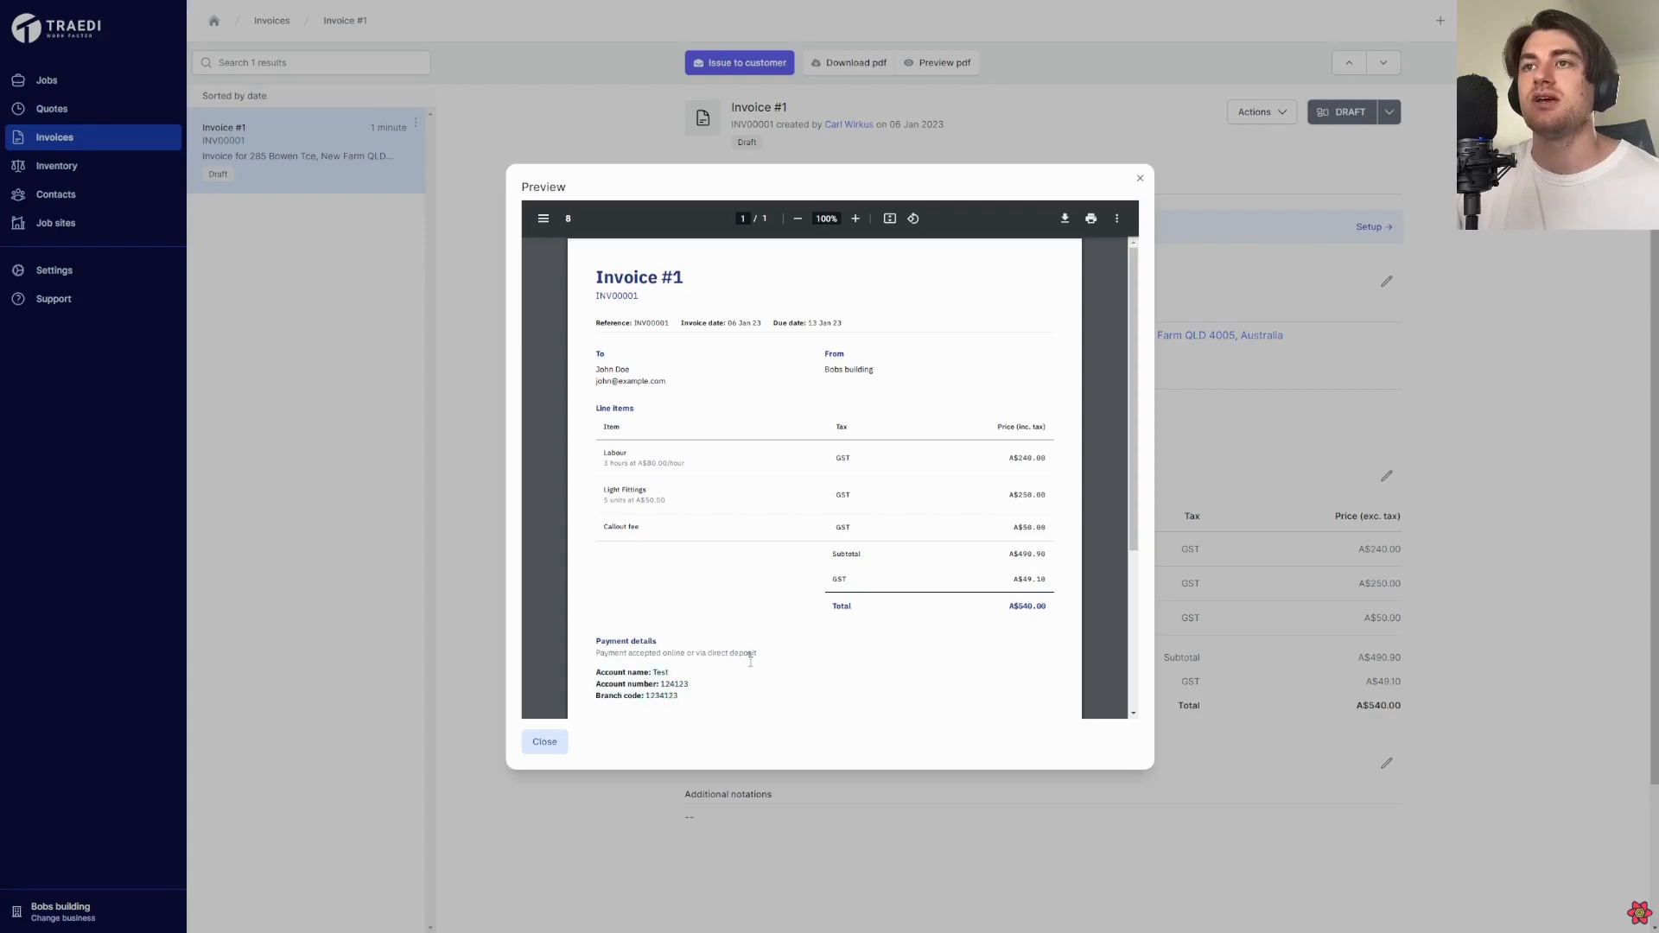
scroll(802, 646, down, 1)
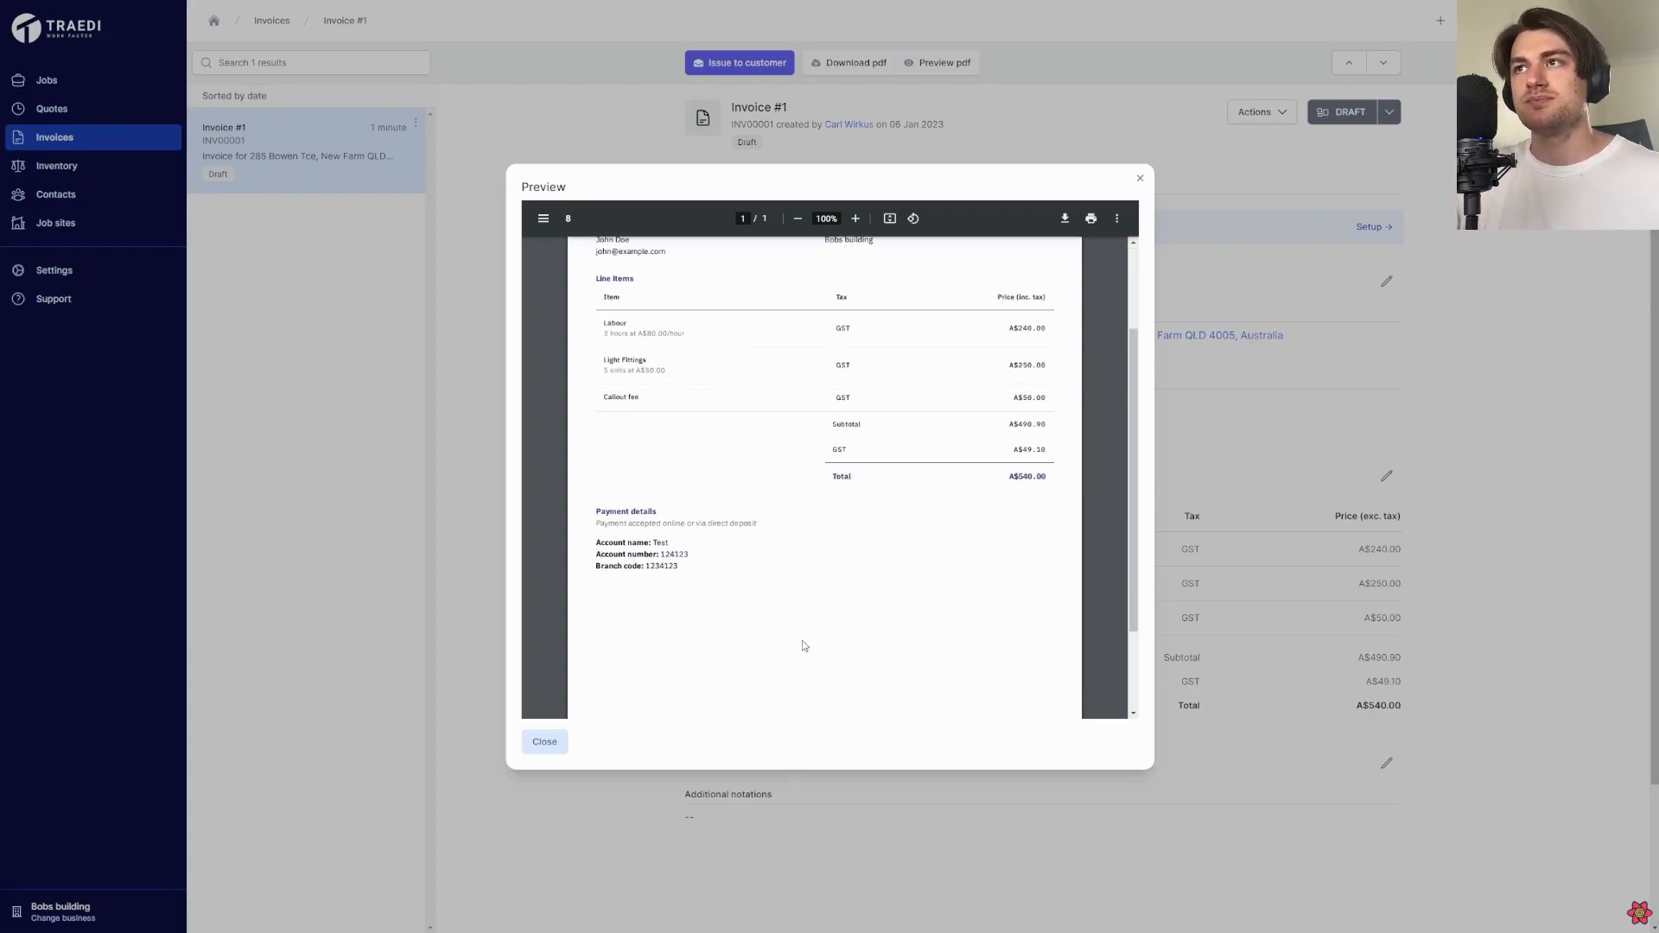
scroll(803, 645, up, 1)
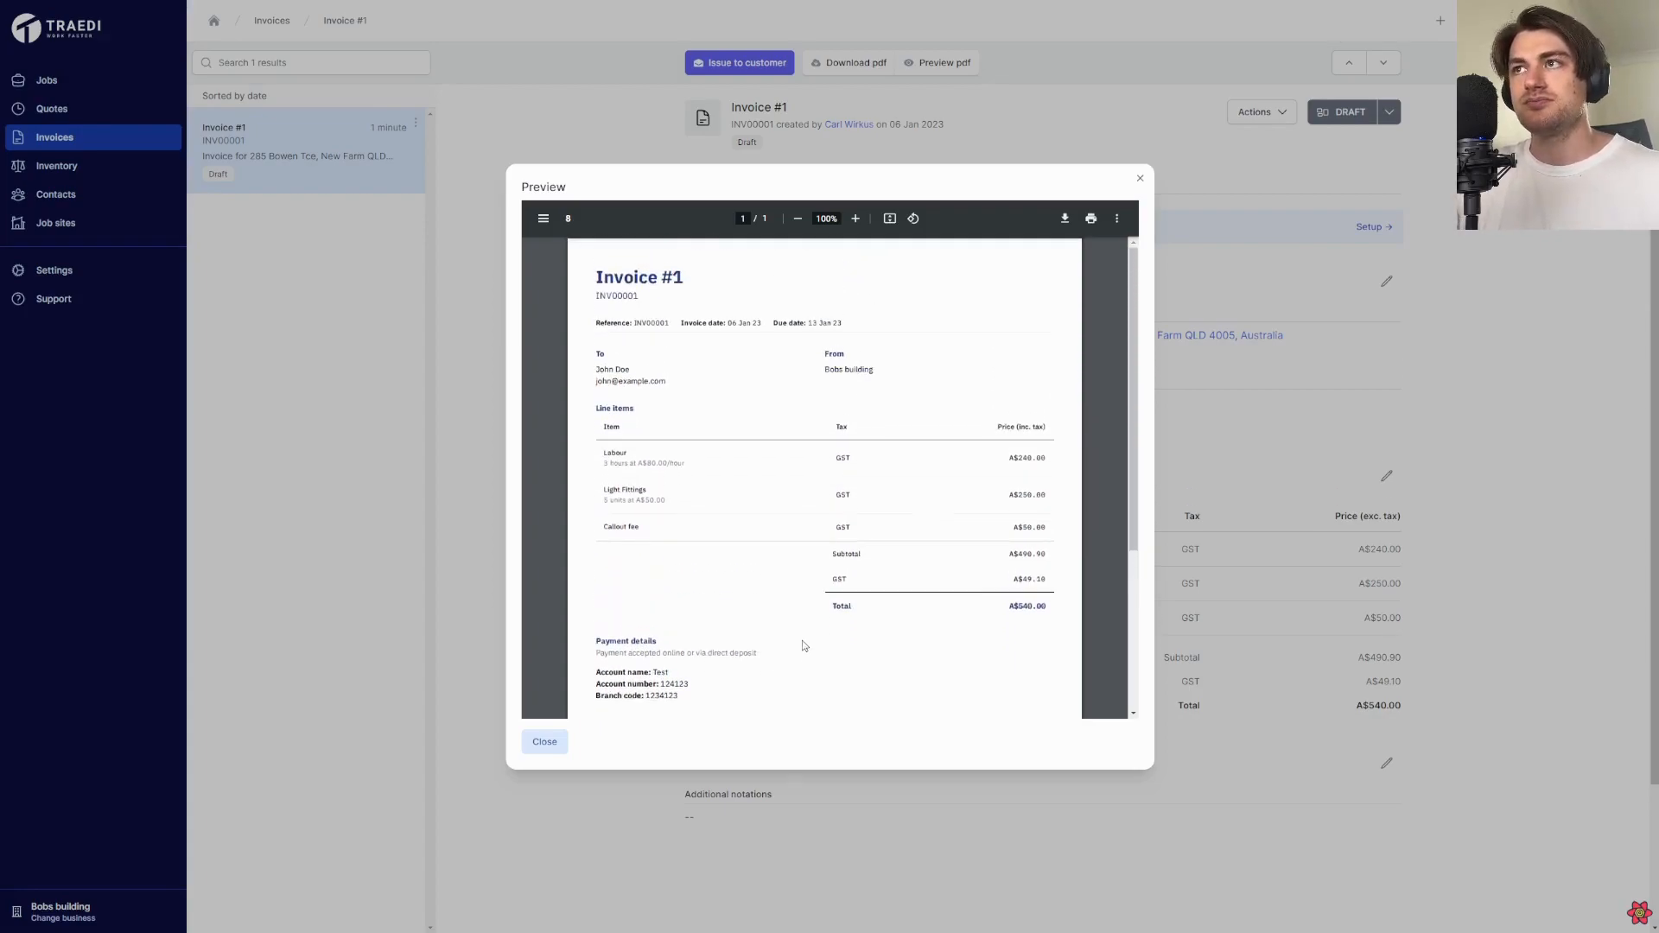
click(1136, 183)
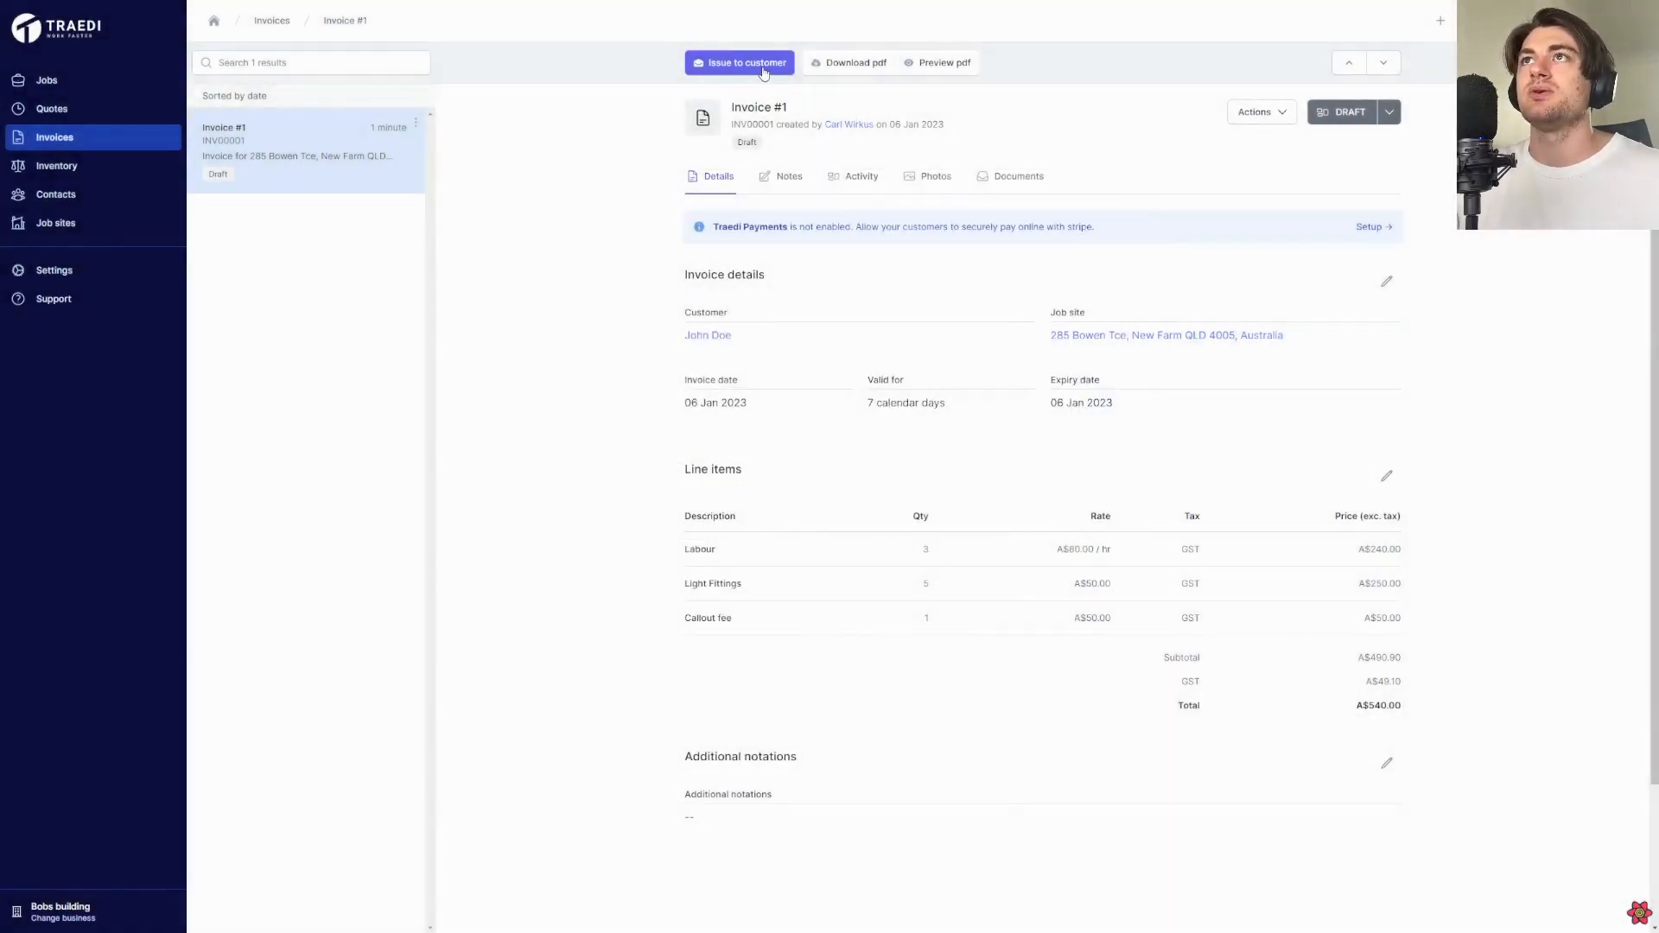
Issue Invoice #1 to the customer by e-mail with the default message and attached invoice document
click(761, 71)
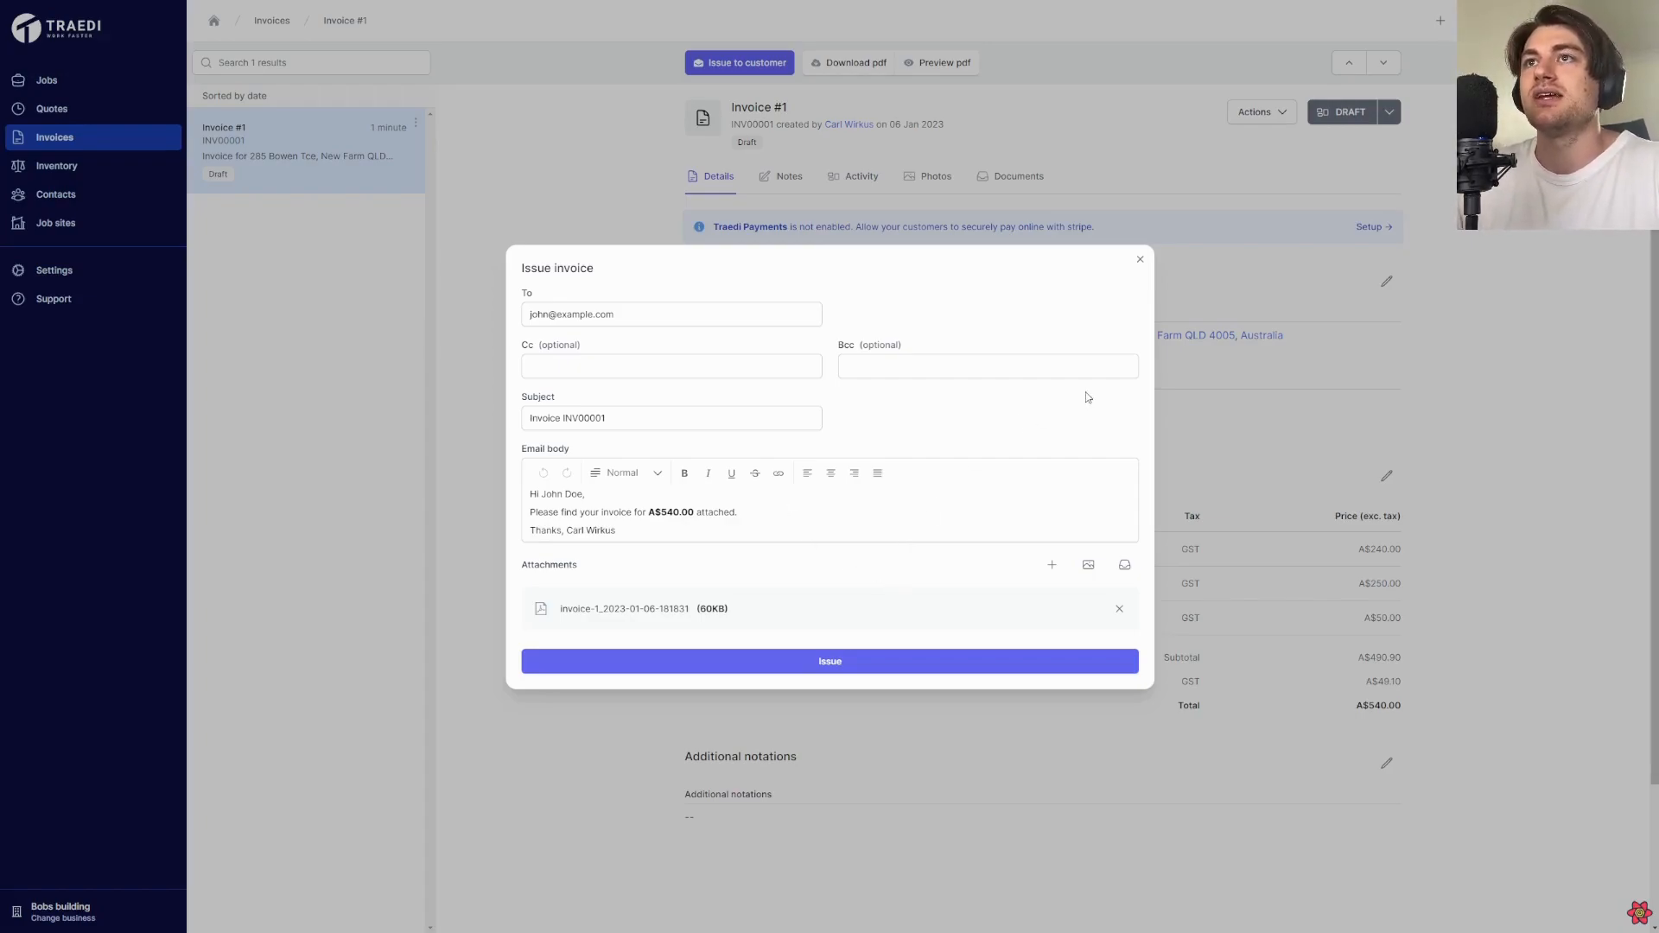
click(867, 665)
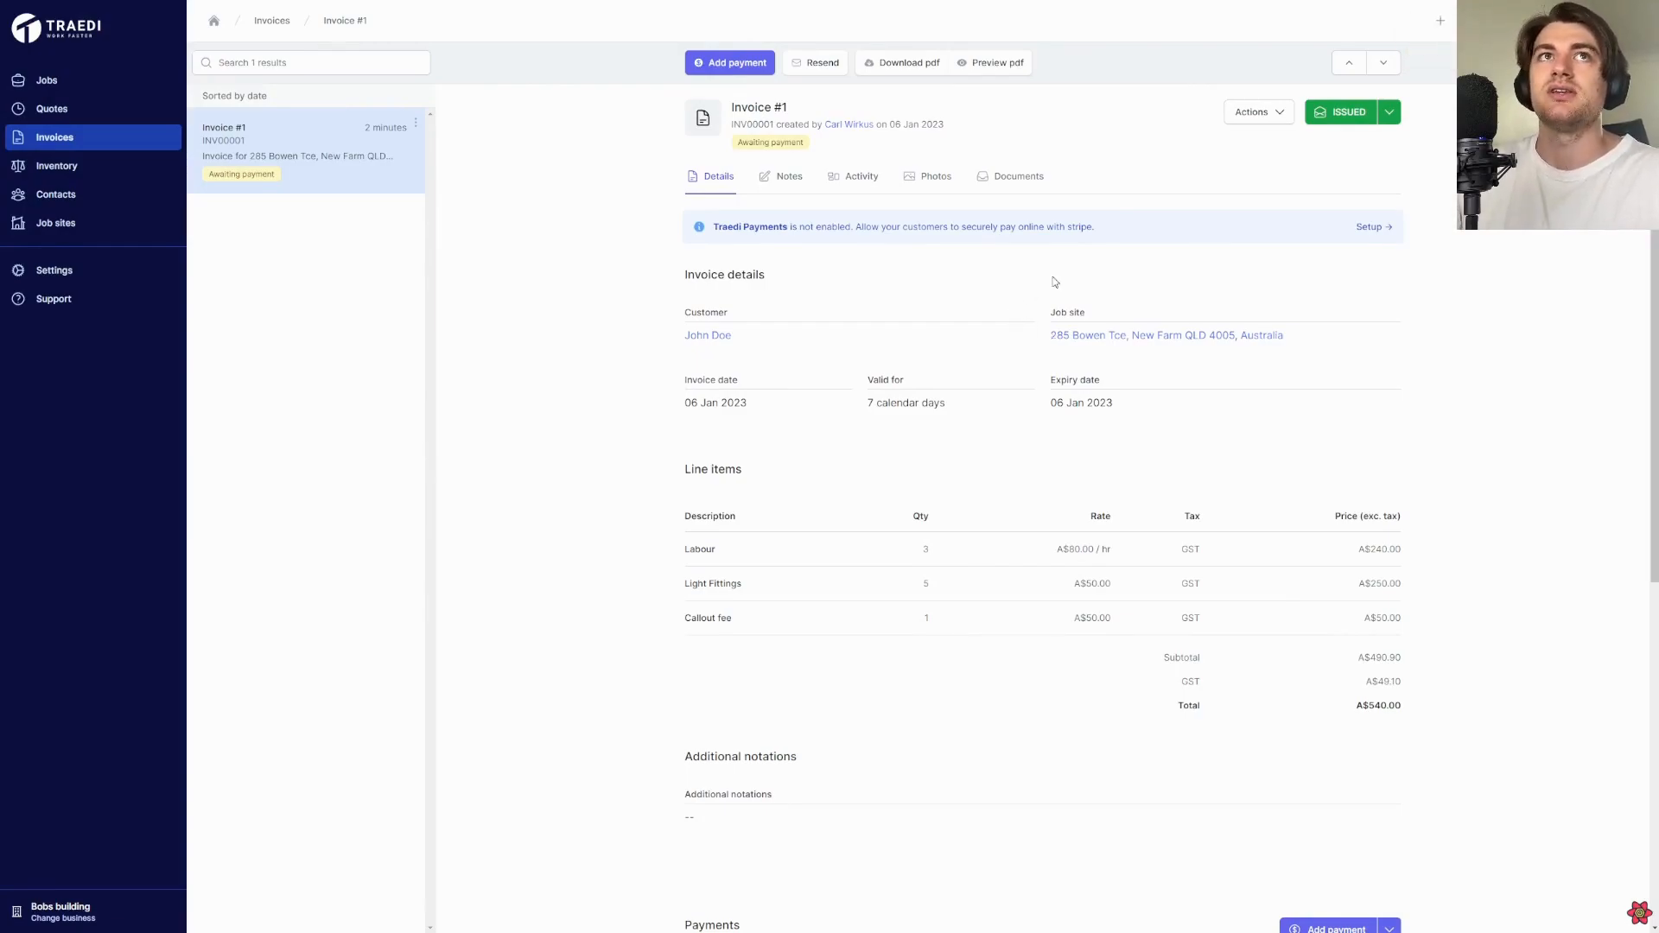
scroll(1092, 428, down, 2)
scroll(1091, 430, up, 2)
Add a payment of A$540 with reference 123 to the issued invoice
scroll(1091, 430, down, 3)
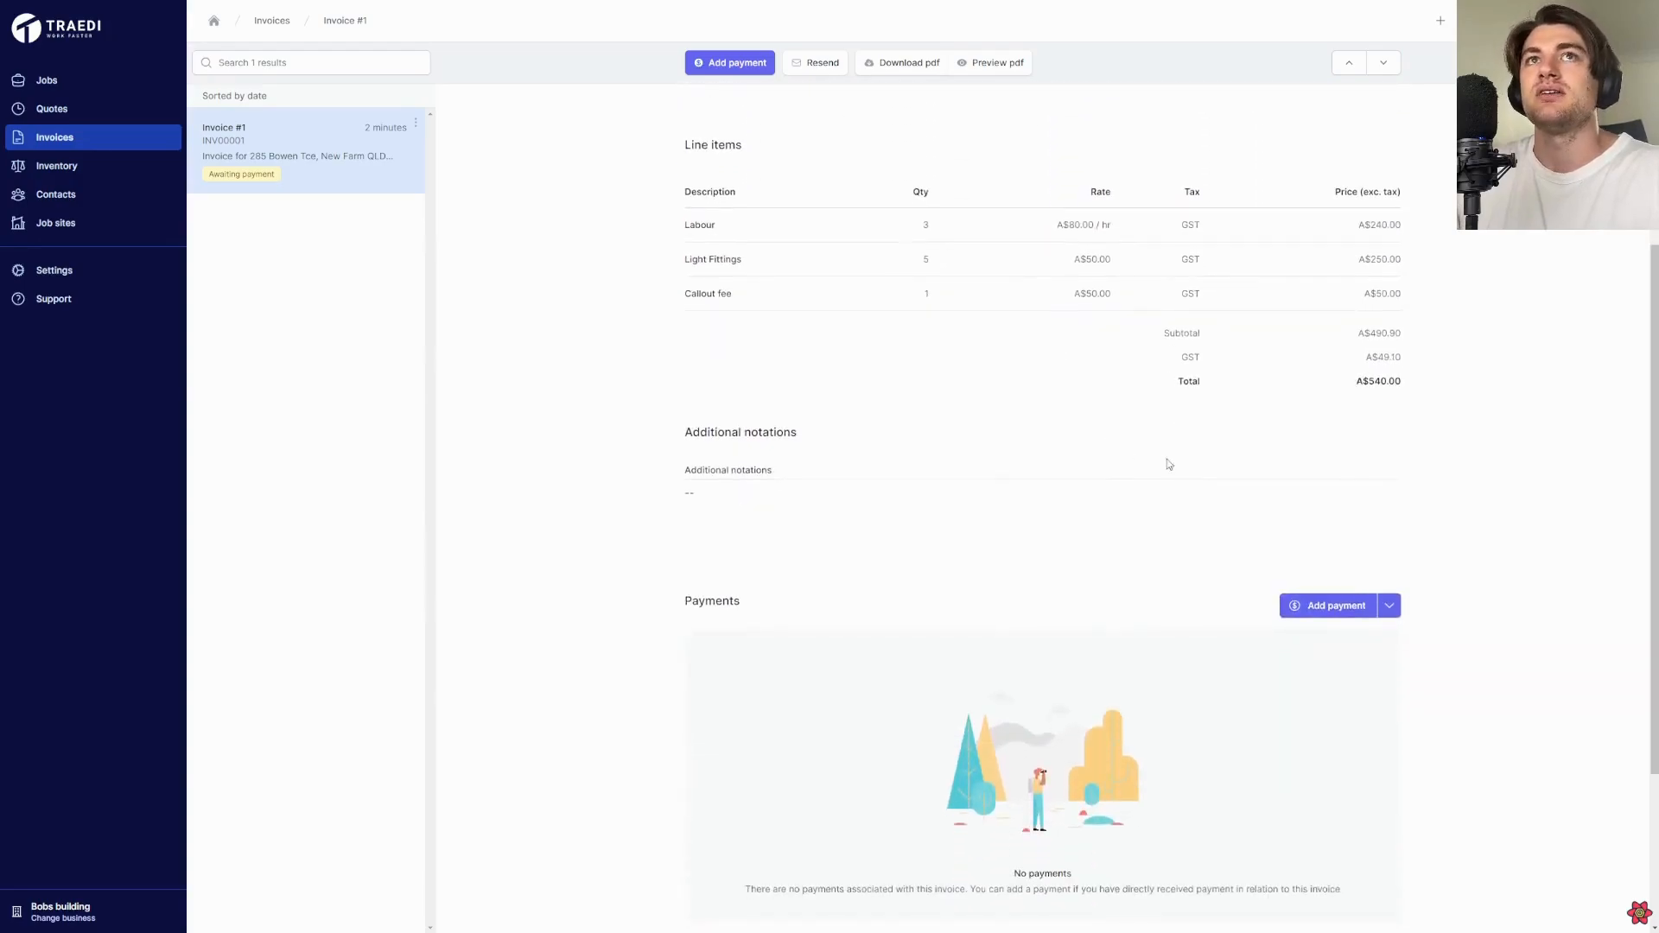
scroll(1312, 596, down, 1)
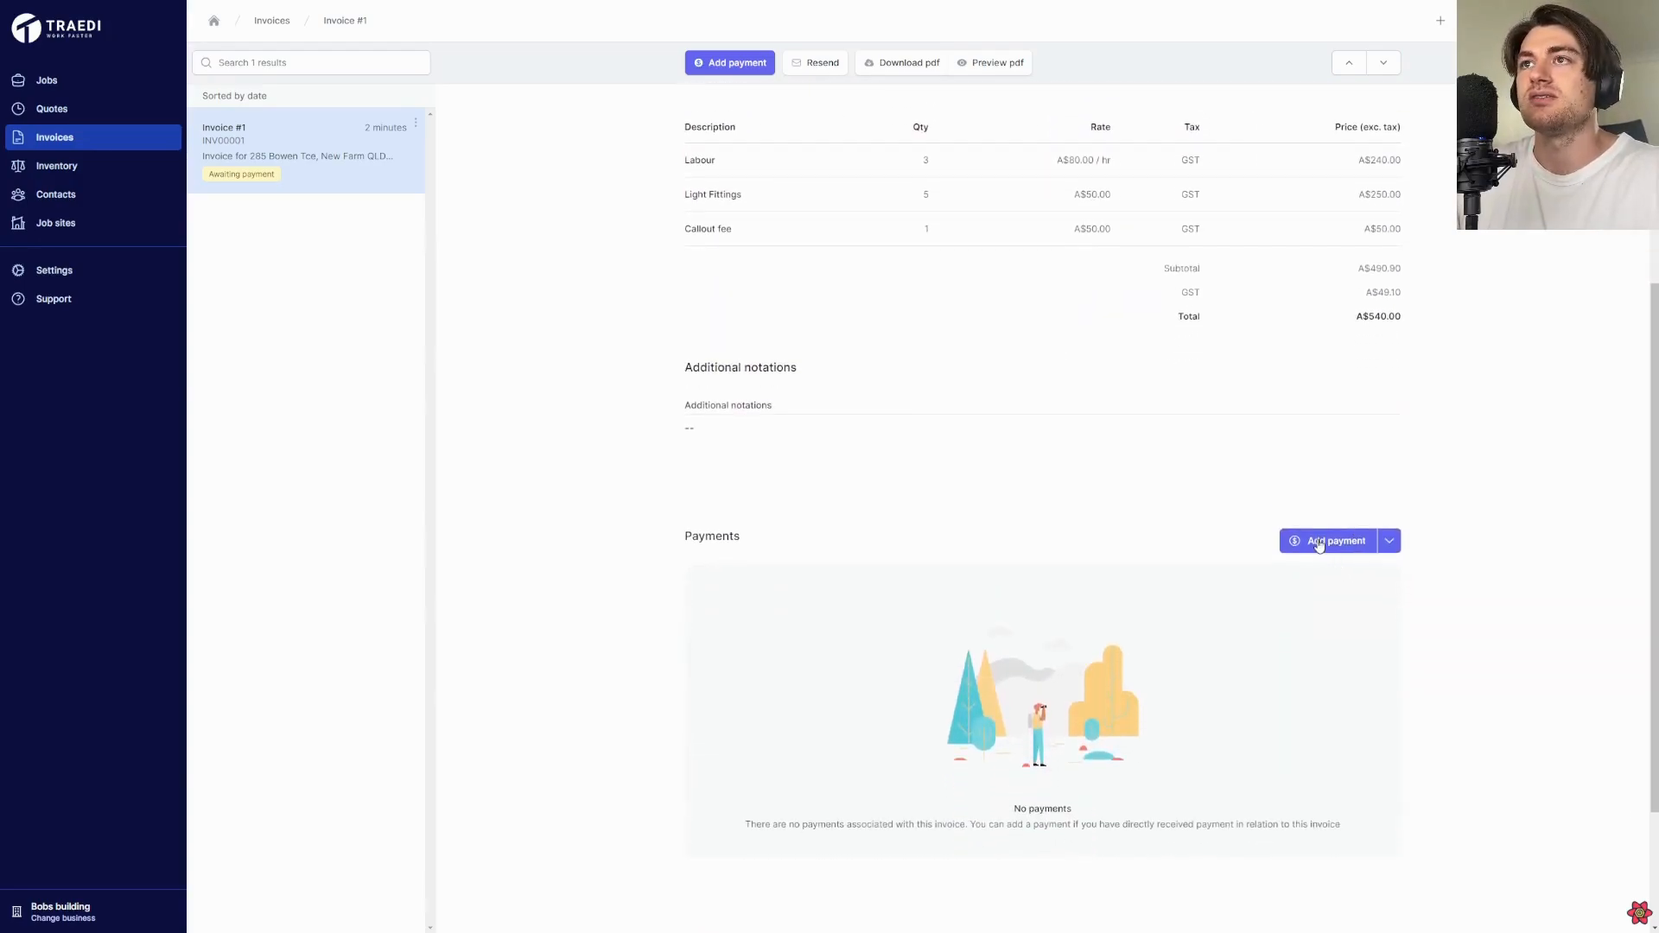
click(1318, 542)
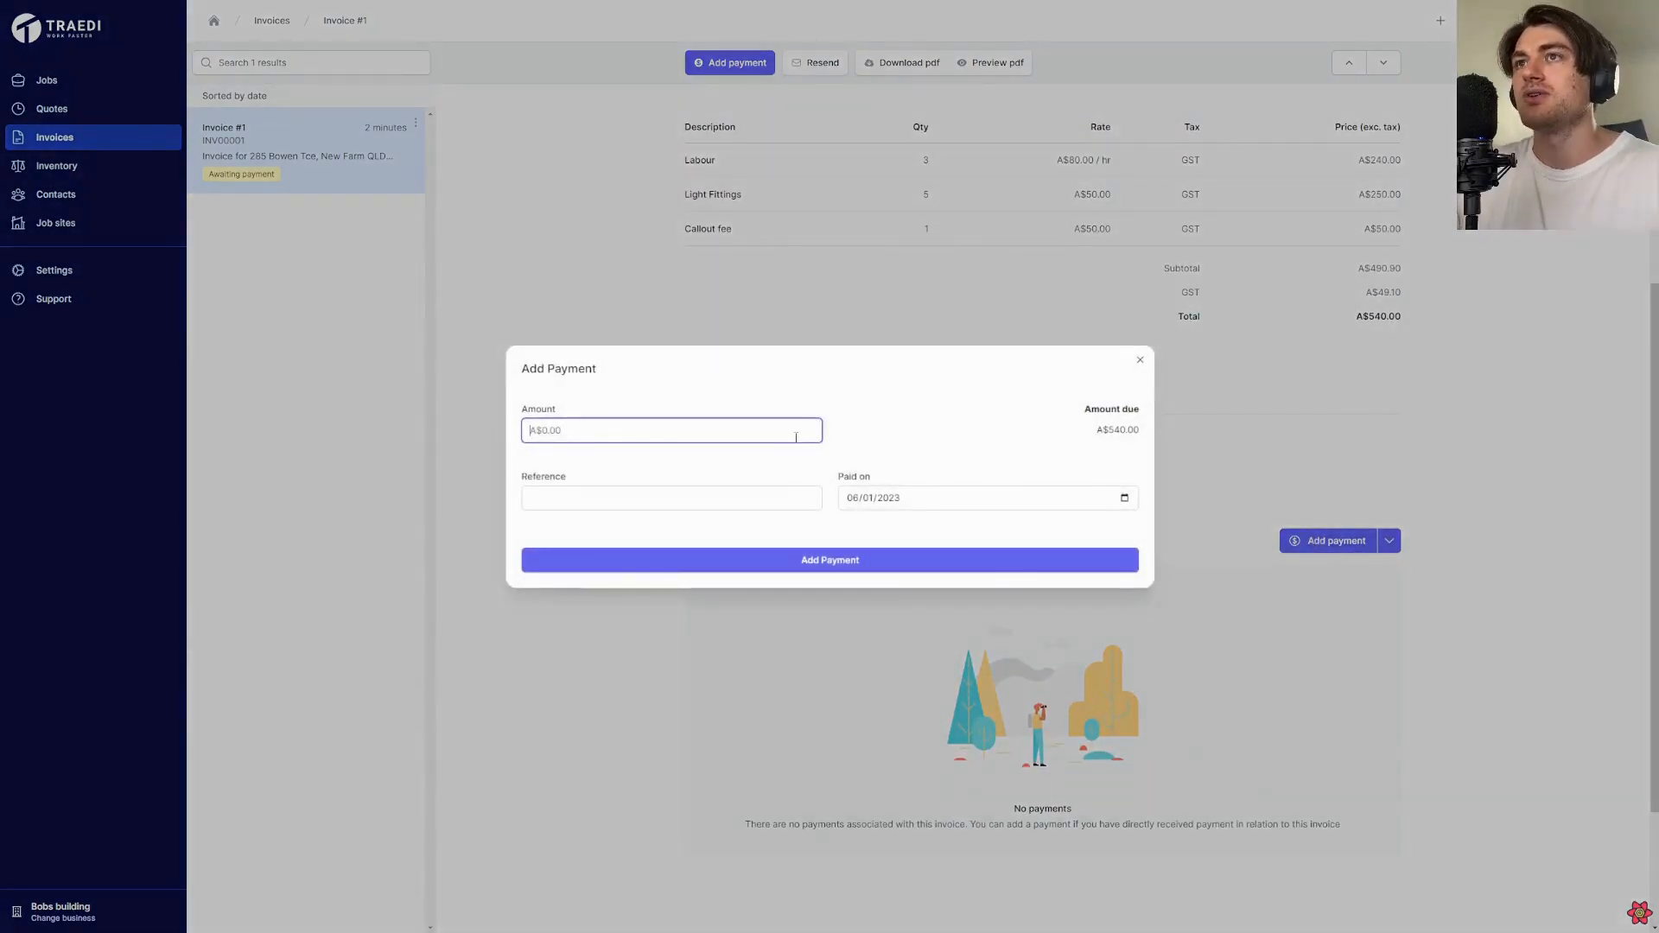
text(540)
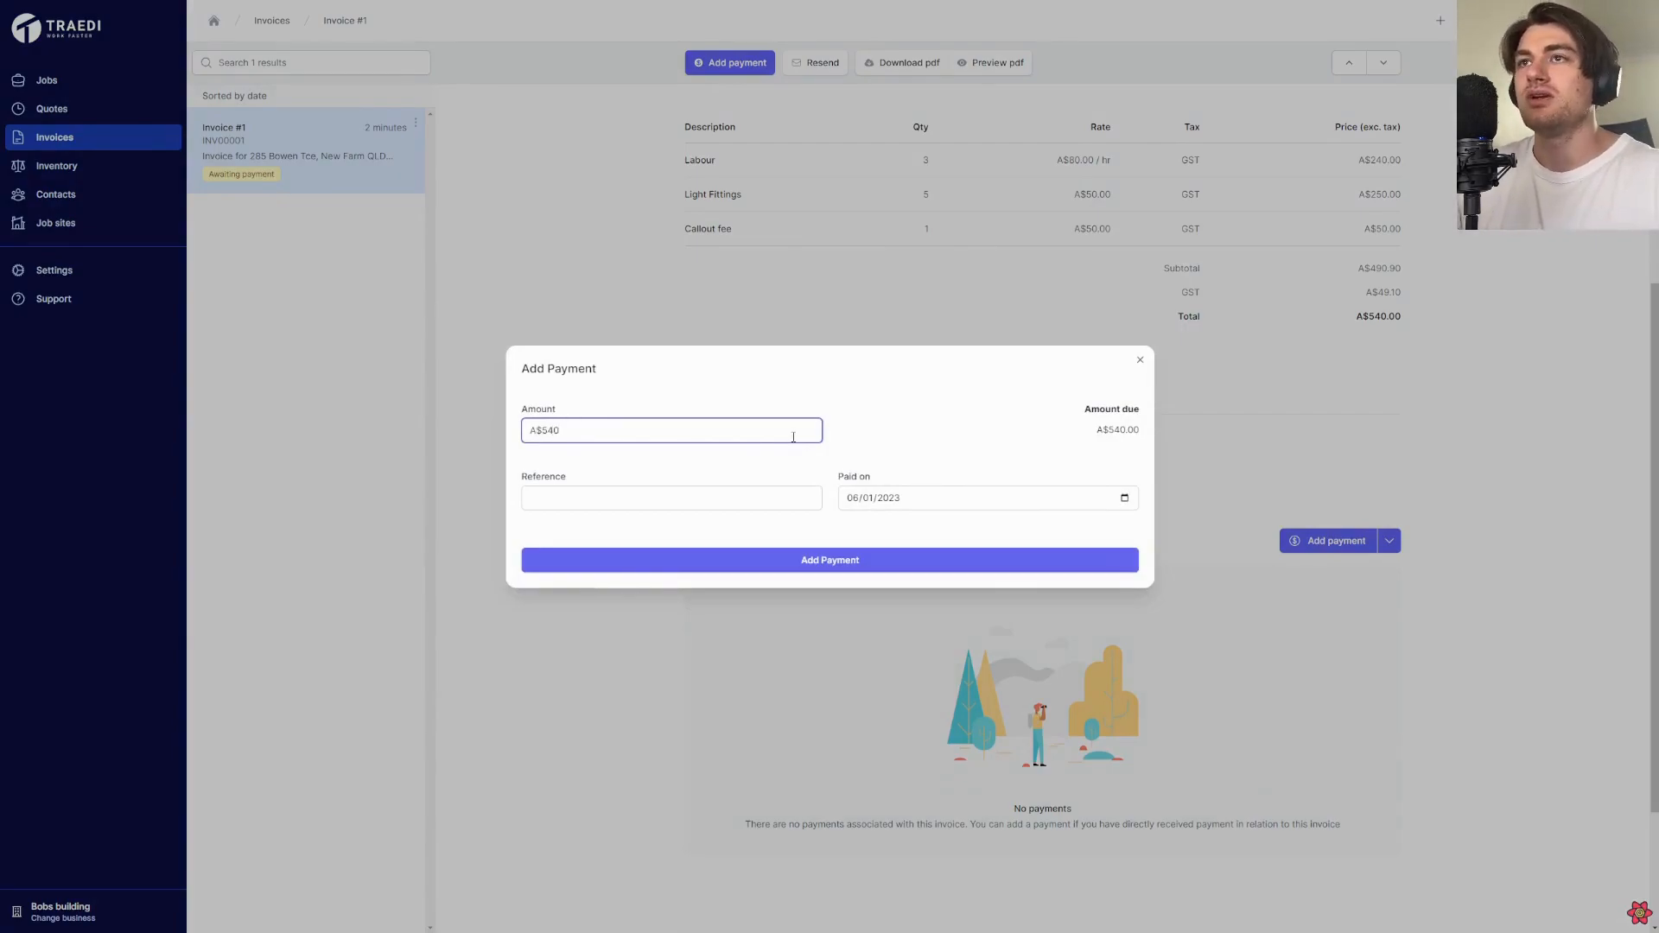
click(653, 493)
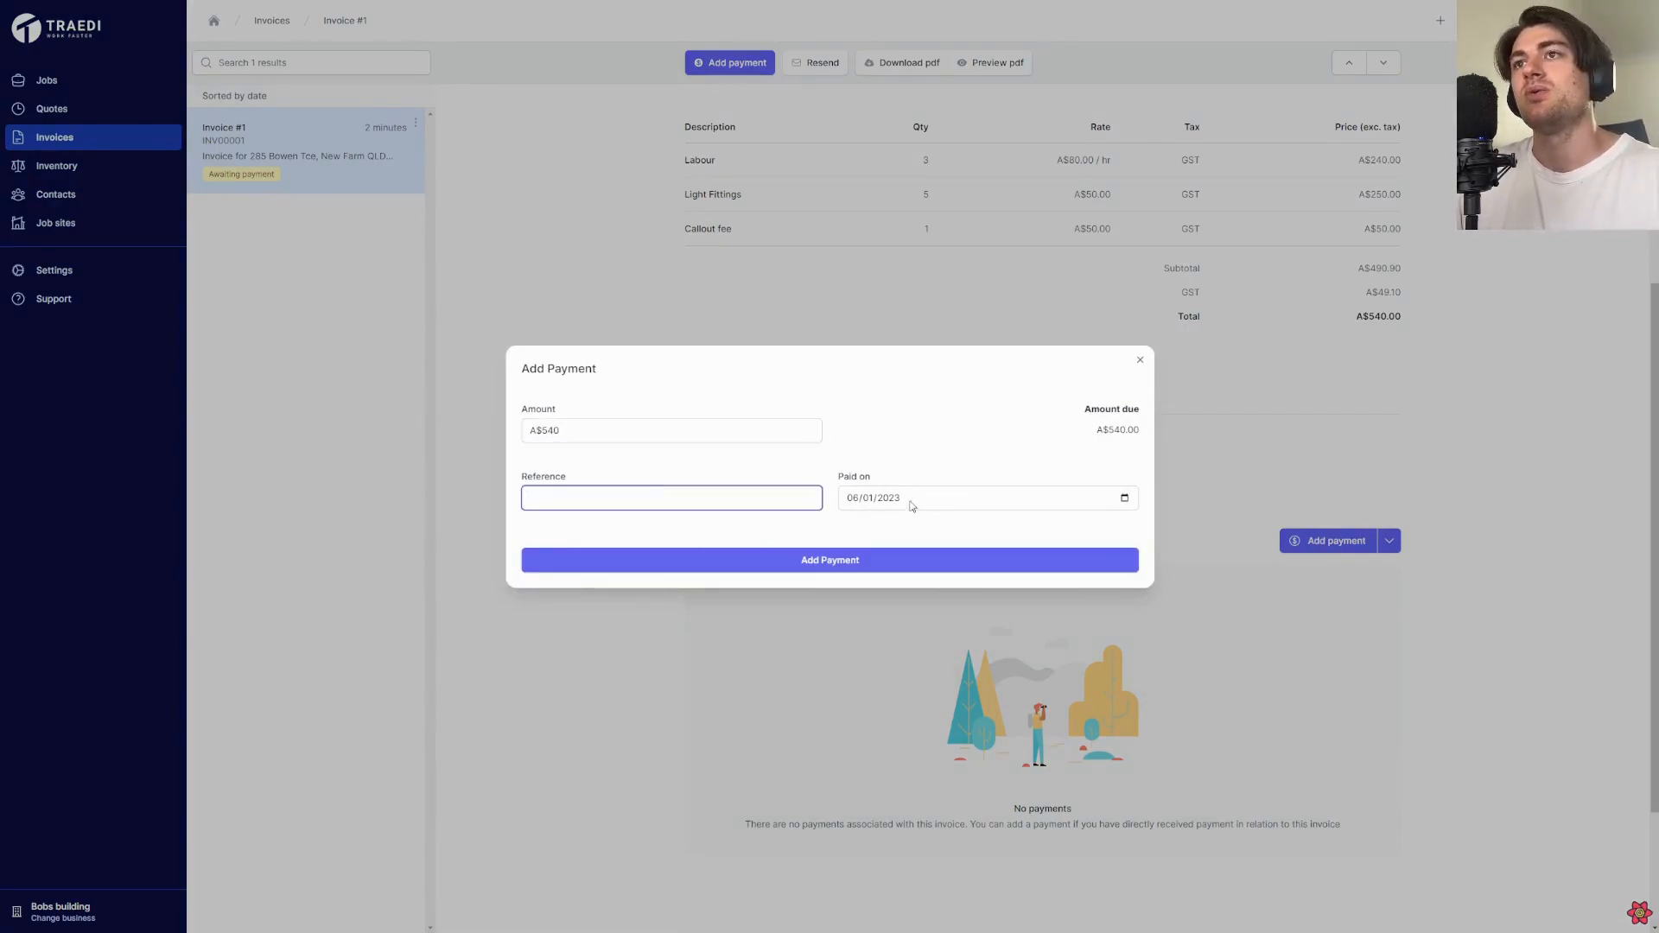
text(213)
key(ctrl+a)
text(123)
click(840, 562)
scroll(1134, 551, up, 5)
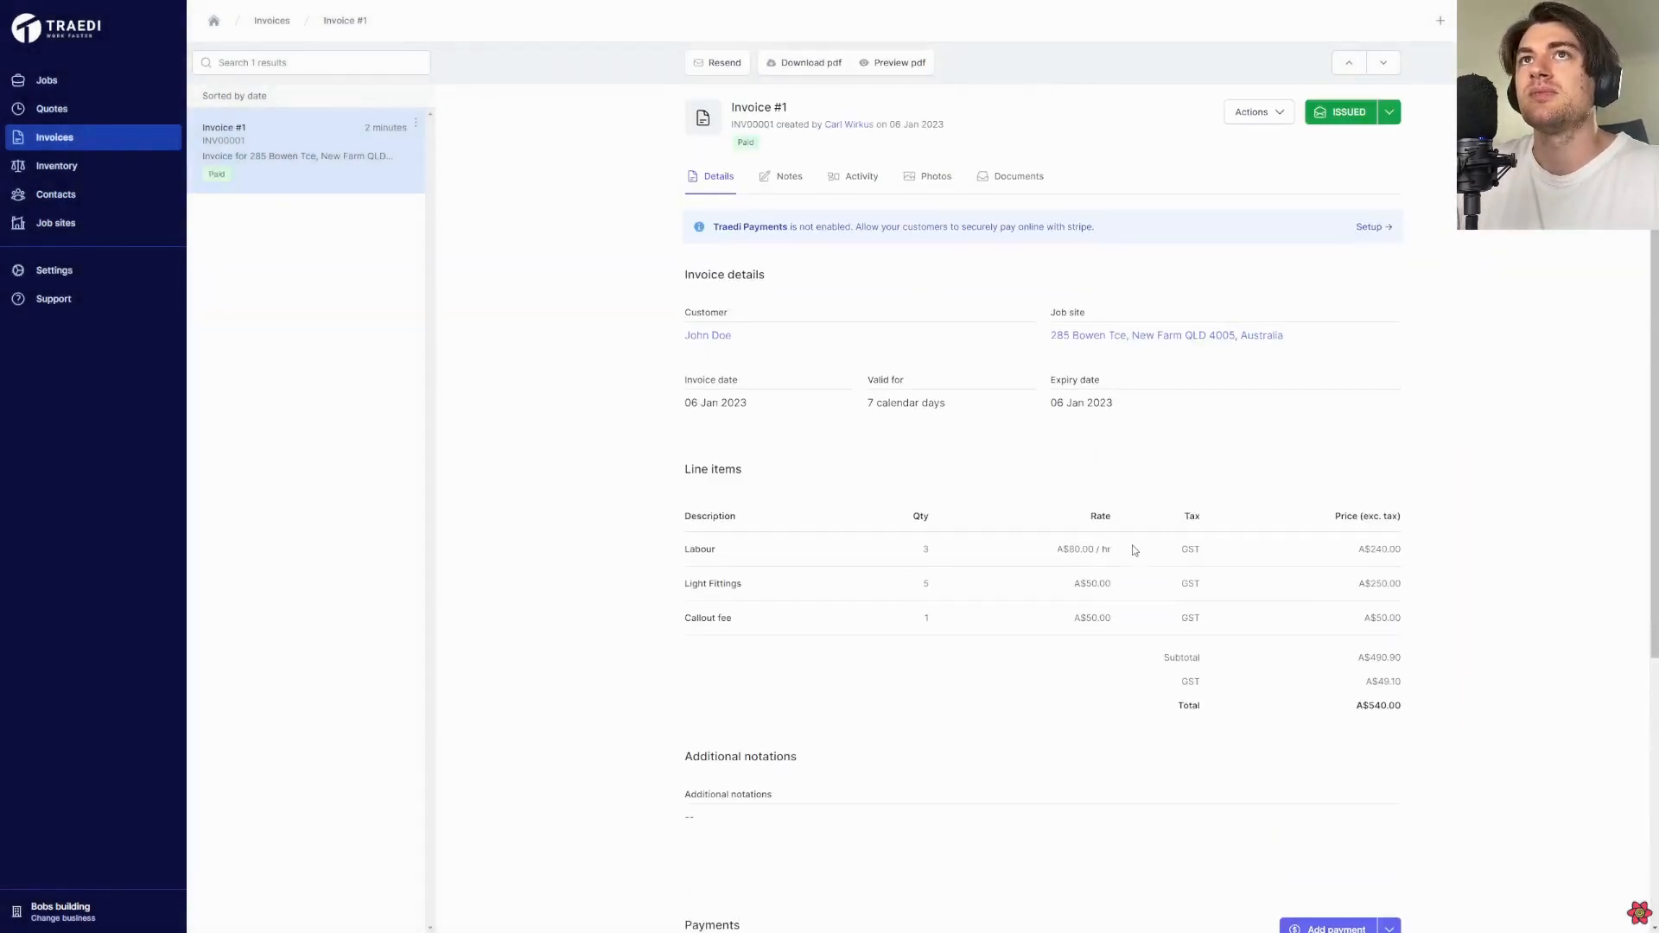